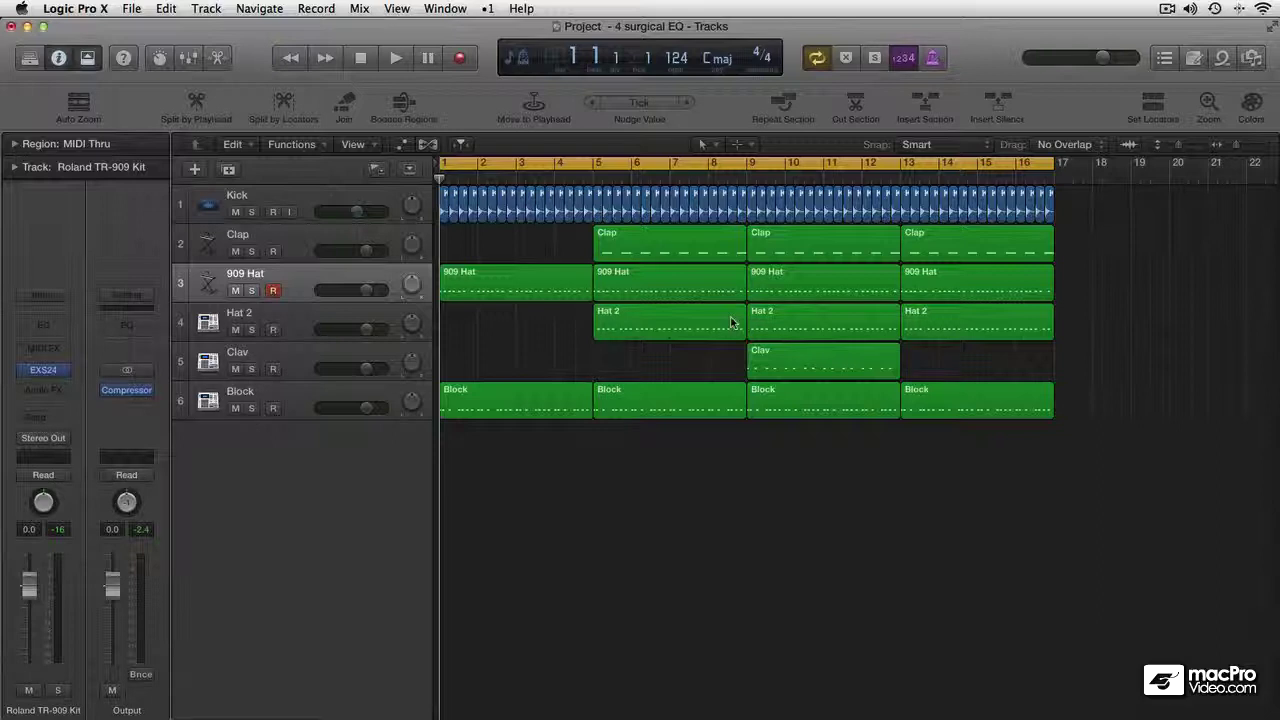
Select and deselect the opening regions, then show the Arrangement, Marker, Signature and Tempo lanes
drag(587, 447, 441, 203)
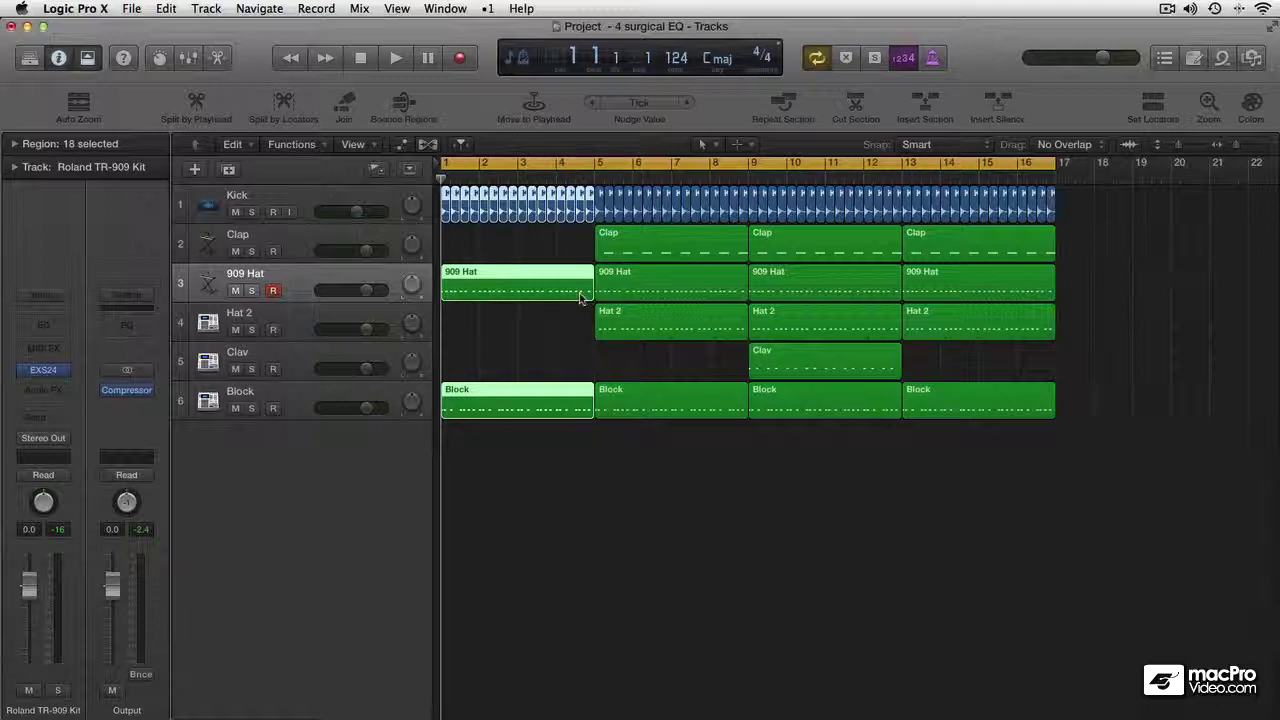
click(516, 502)
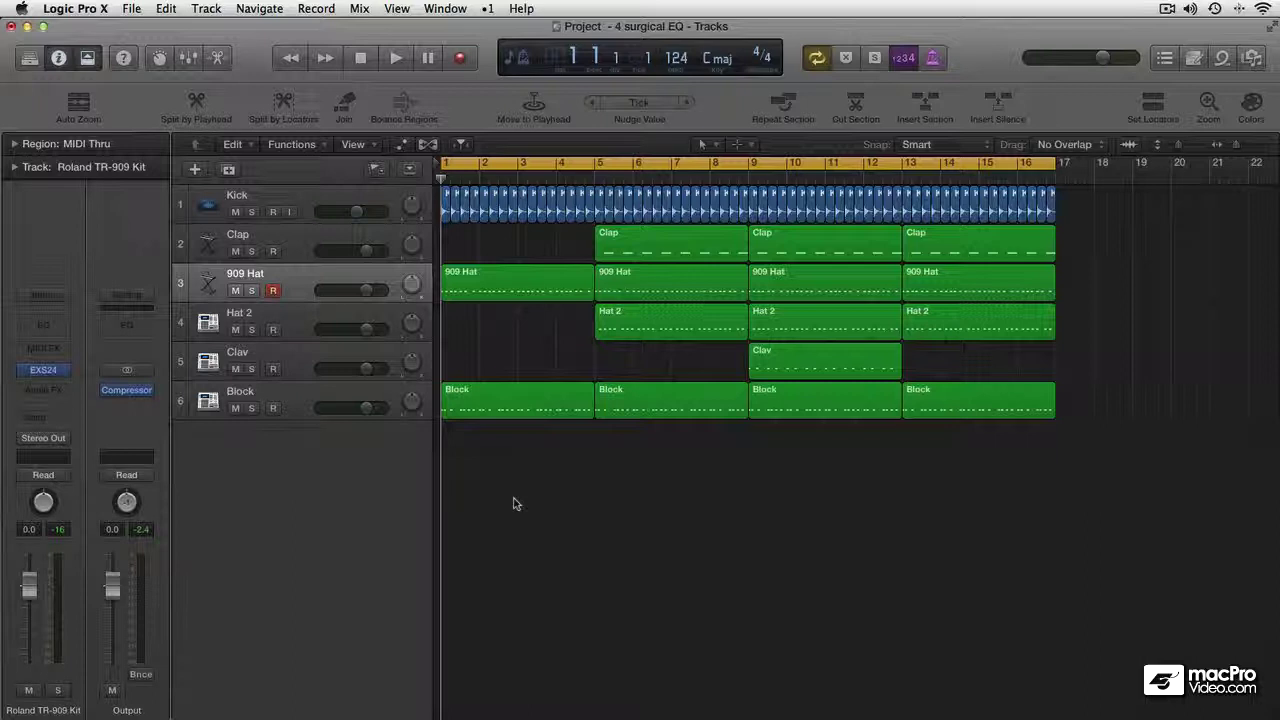
click(410, 171)
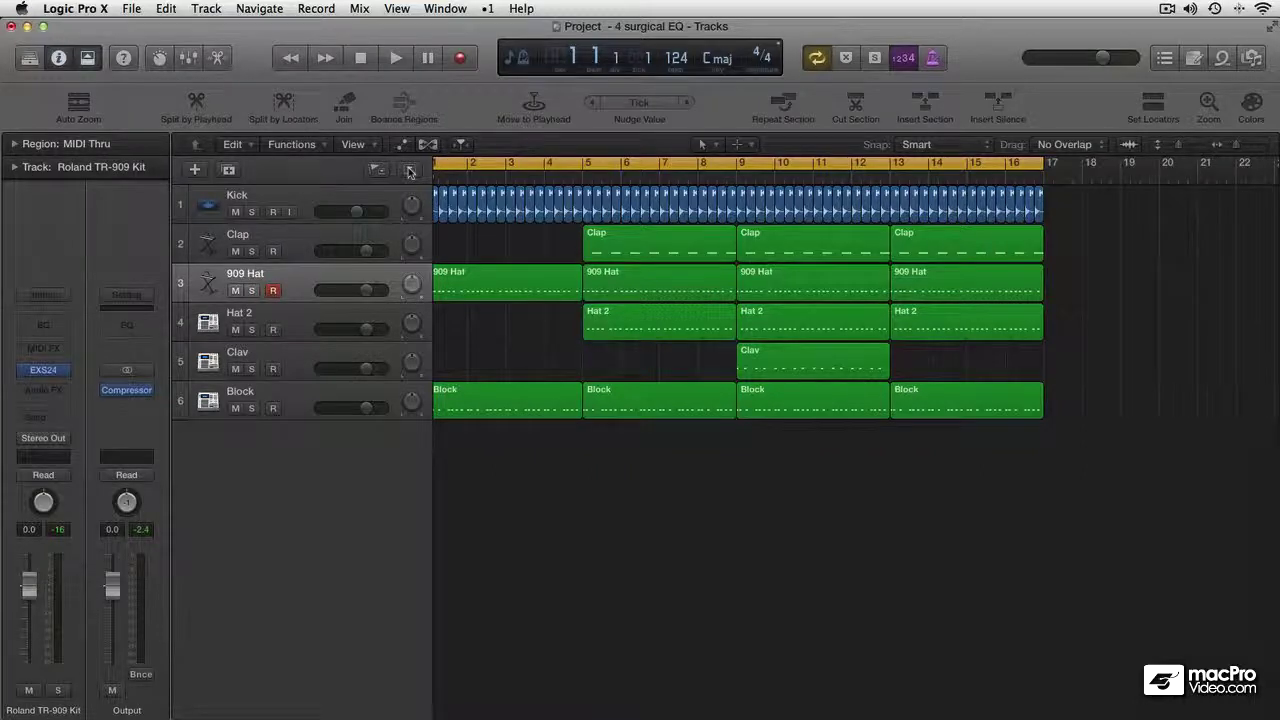
click(410, 171)
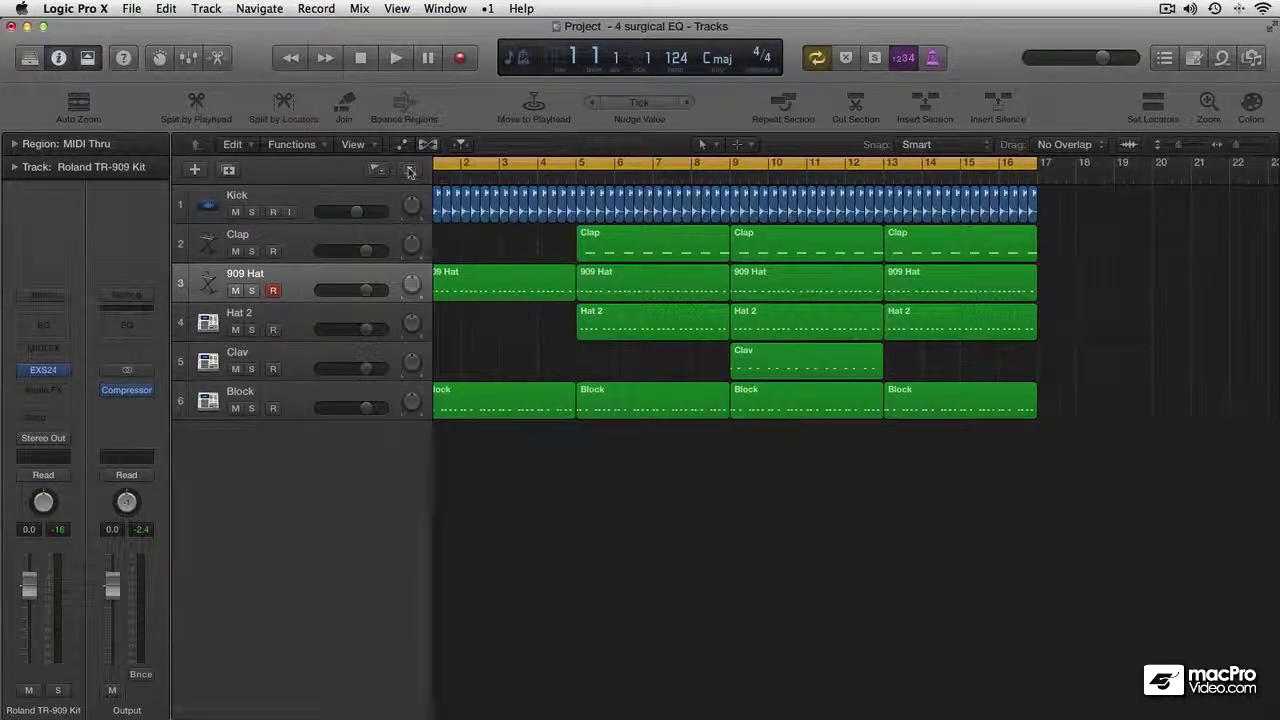
click(410, 171)
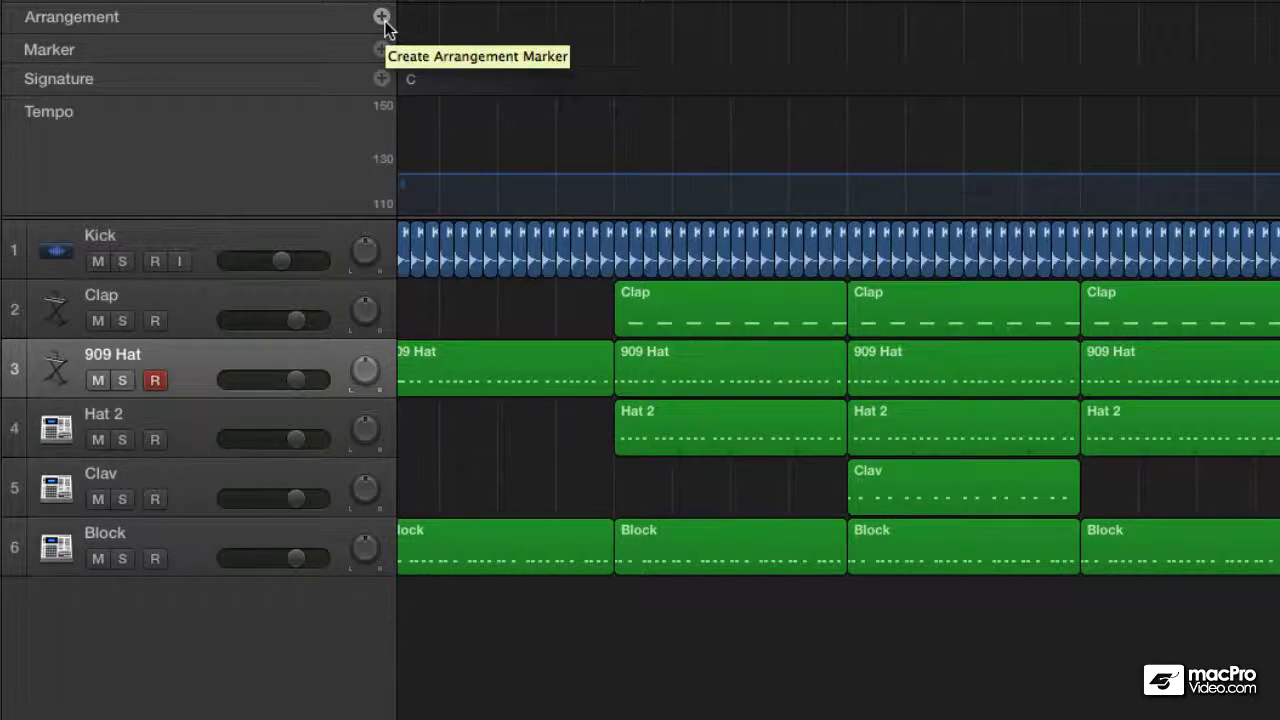
Add an arrangement marker at bar 1, name it Intro, and shorten it to end at bar 5
scroll(537, 69, left, 3)
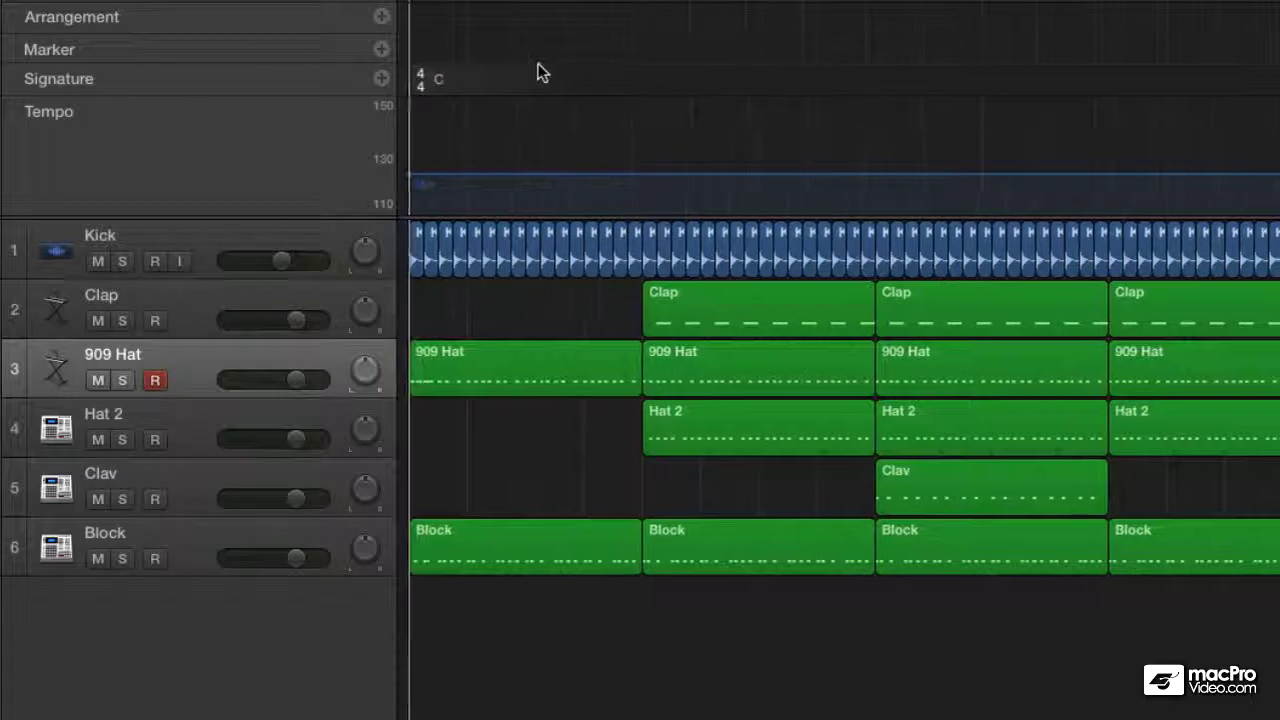
click(383, 17)
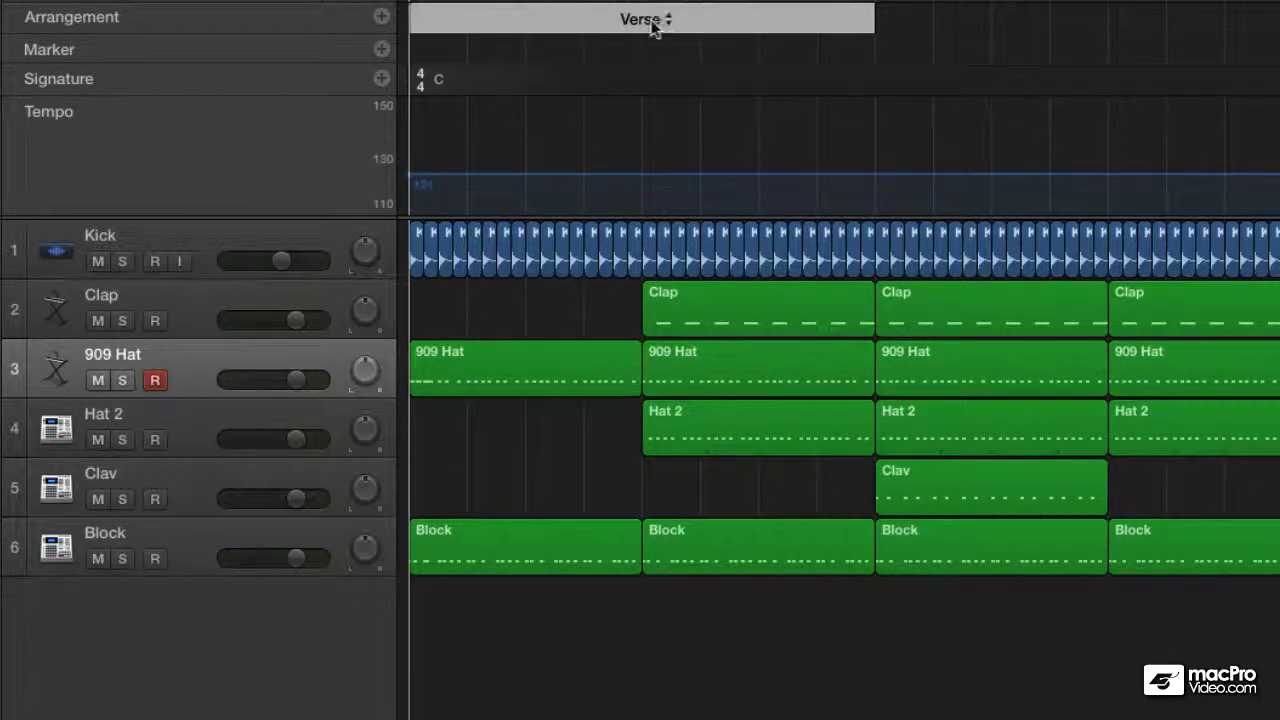
click(656, 20)
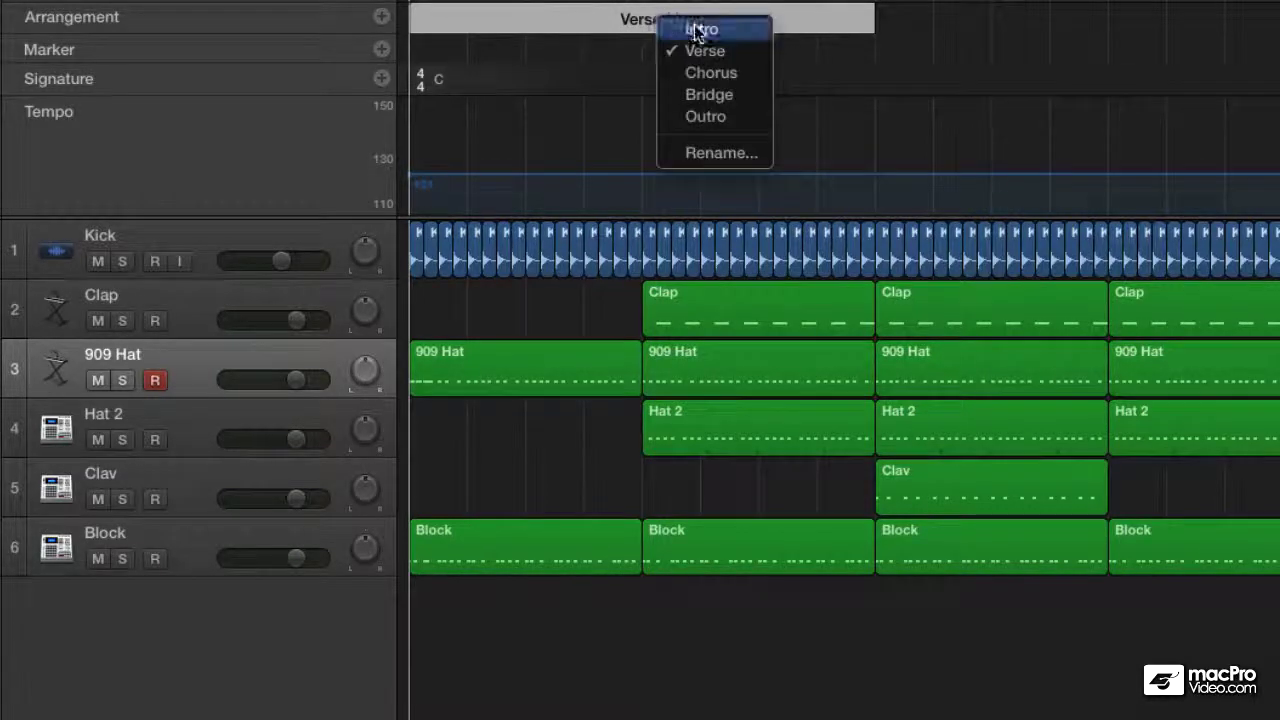
click(726, 33)
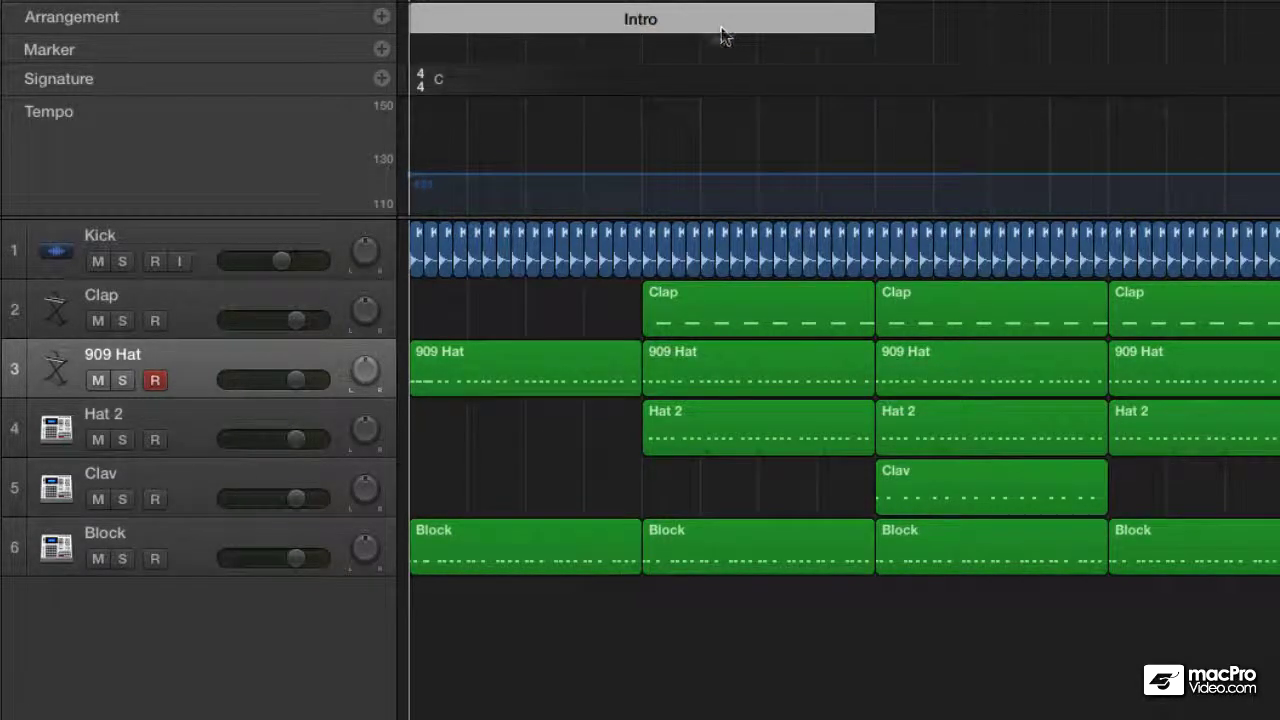
double_click(457, 24)
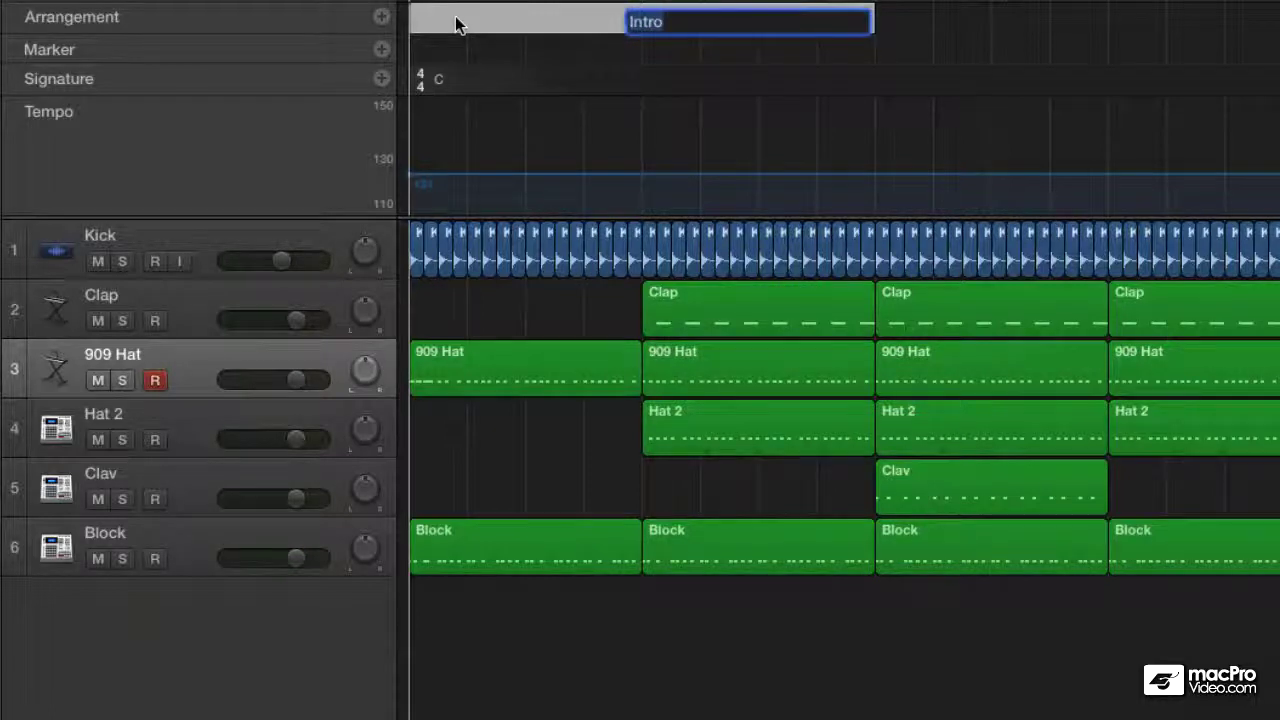
key(Return)
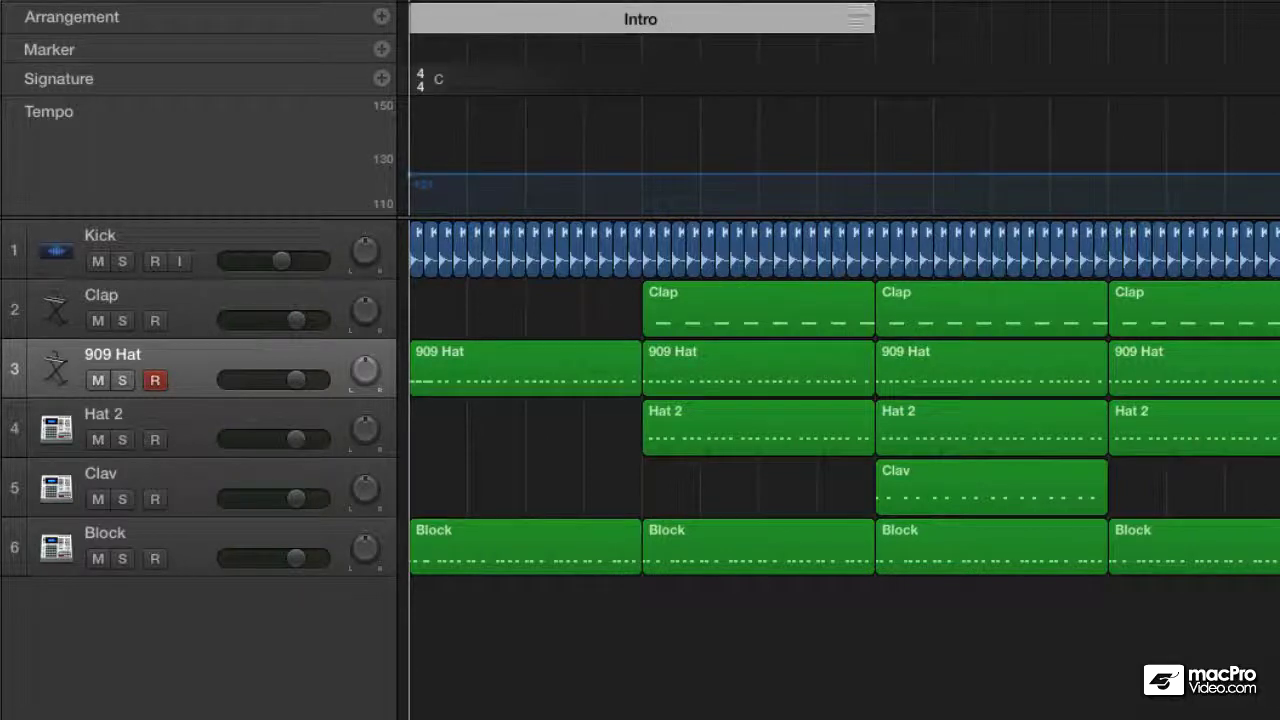
mouse_move(870, 15)
mouse_down()
mouse_move(657, 16)
mouse_move(1223, 14)
mouse_move(641, 63)
mouse_up()
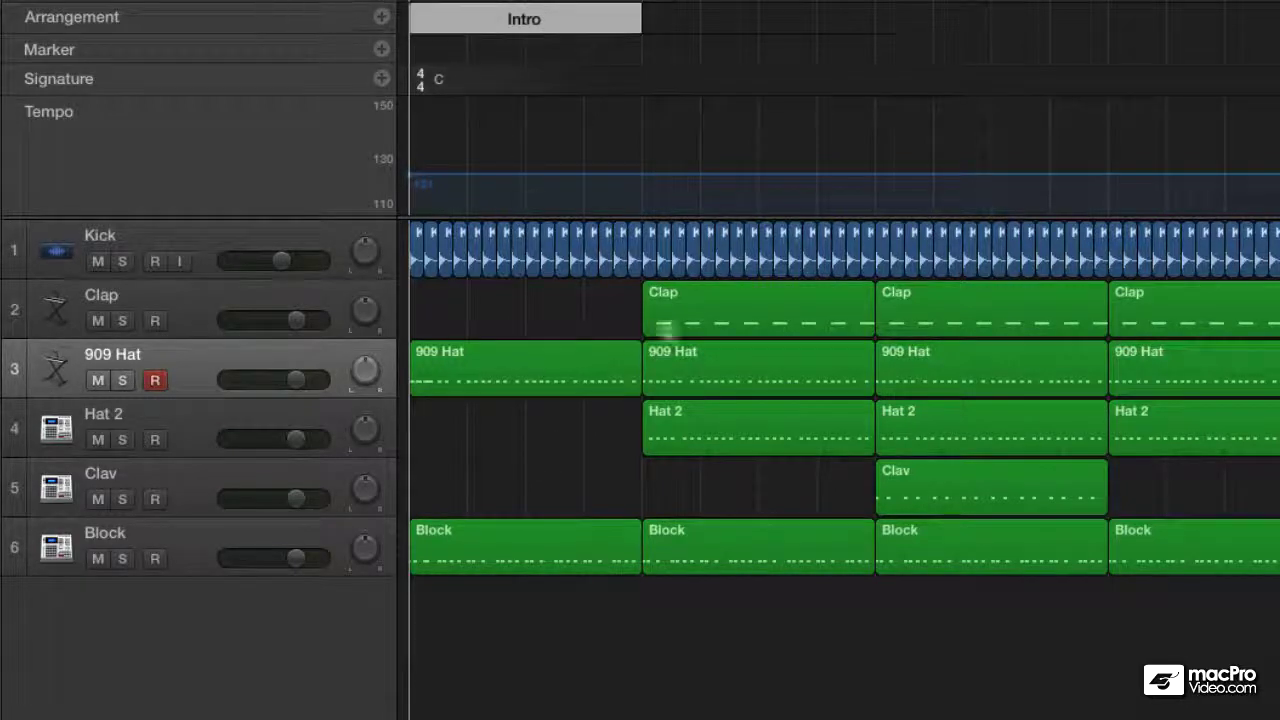
Add Verse, Chorus and Bridge sections, trimming Verse and Chorus to four bars each
click(382, 18)
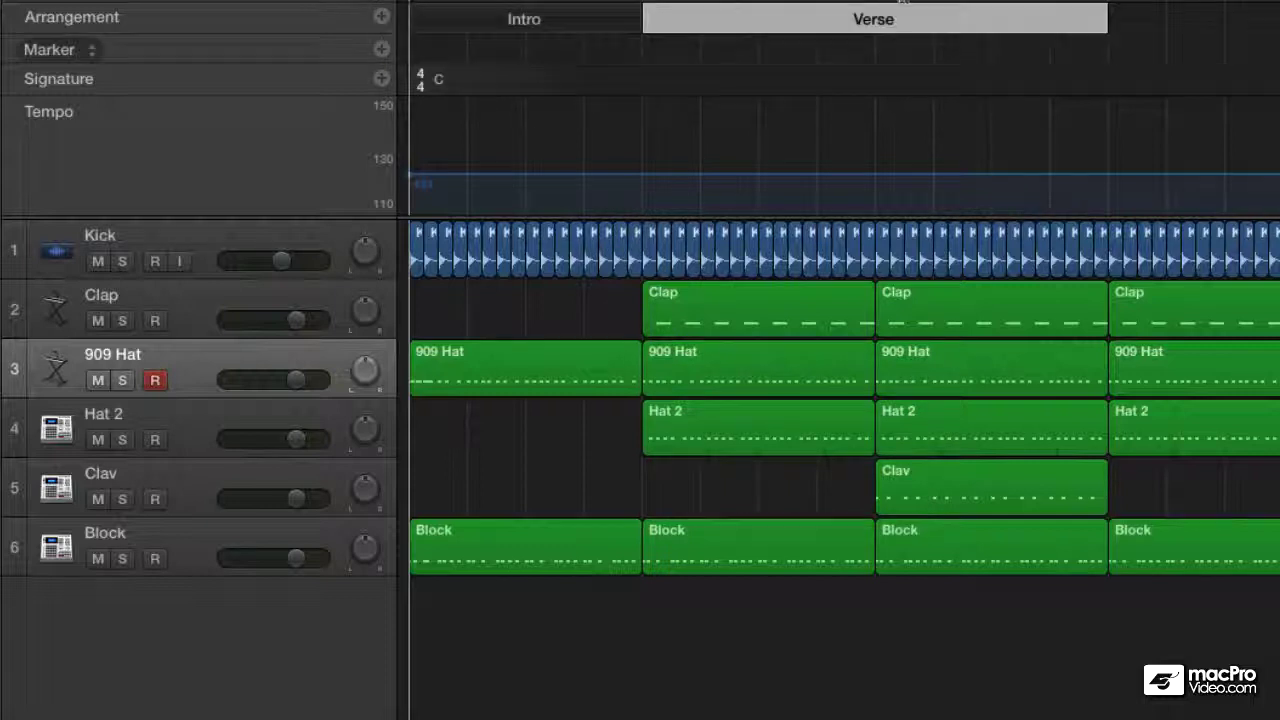
mouse_move(1104, 18)
mouse_down()
mouse_move(806, 32)
mouse_move(875, 25)
mouse_up()
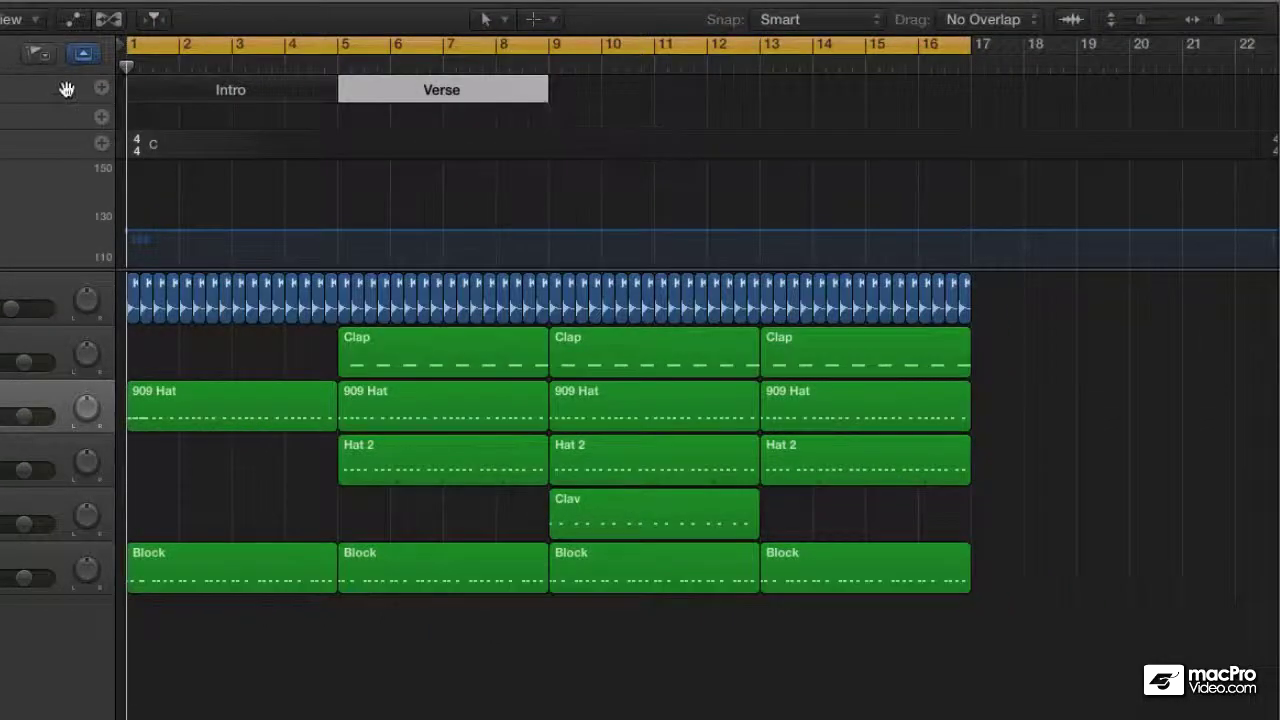
click(101, 88)
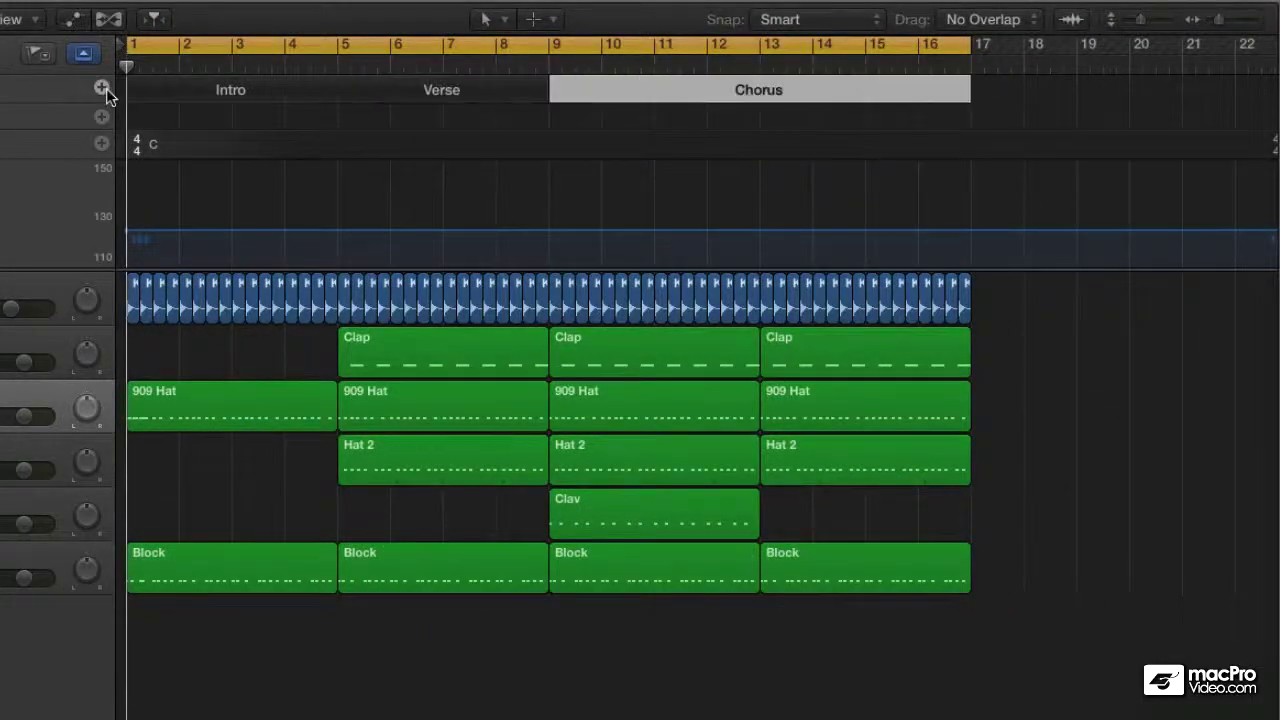
click(101, 88)
click(925, 93)
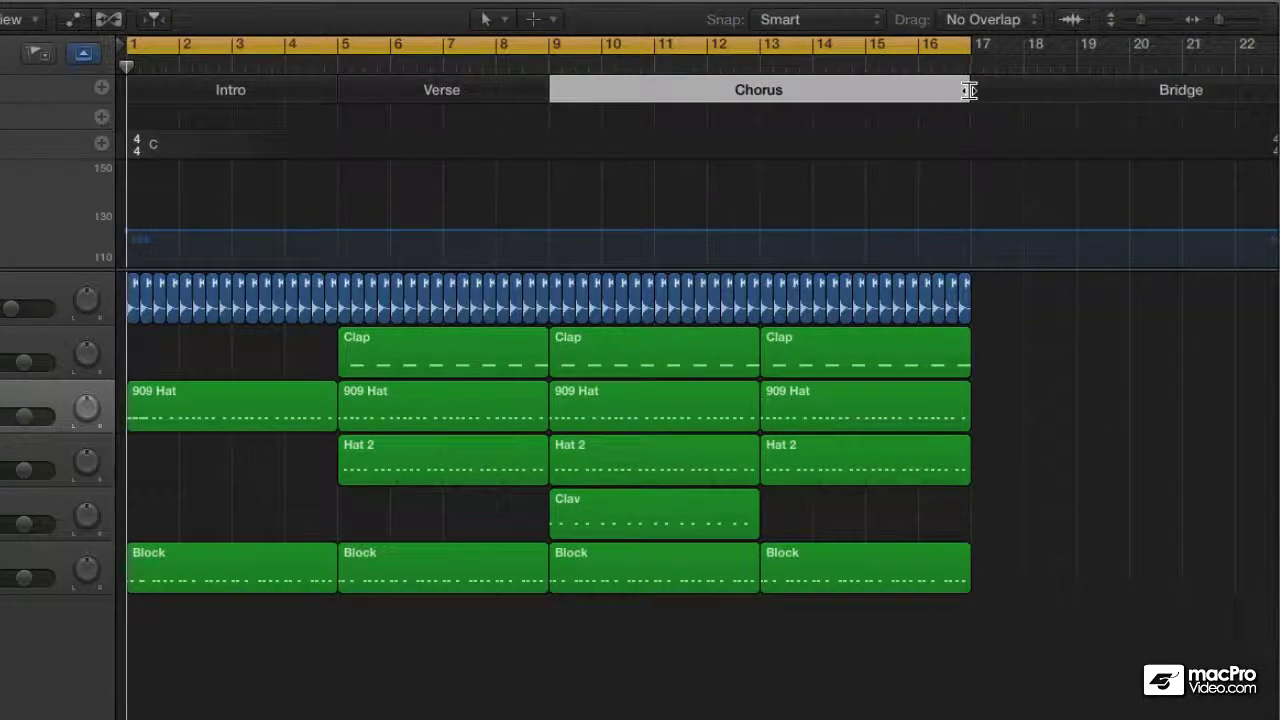
drag(966, 90, 760, 95)
Trim the Bridge section to four bars ending at bar 17 and rename it 'Outtro'
scroll(1105, 95, right, 3)
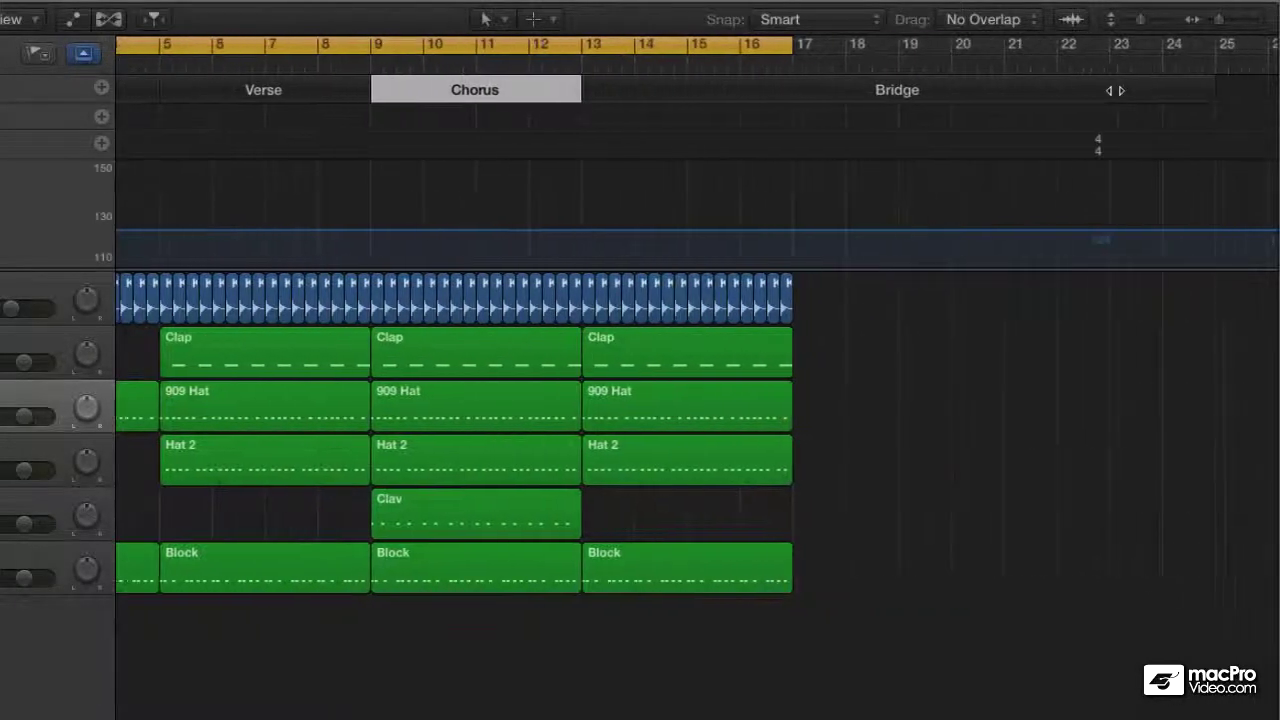
drag(1222, 92, 791, 97)
double_click(638, 91)
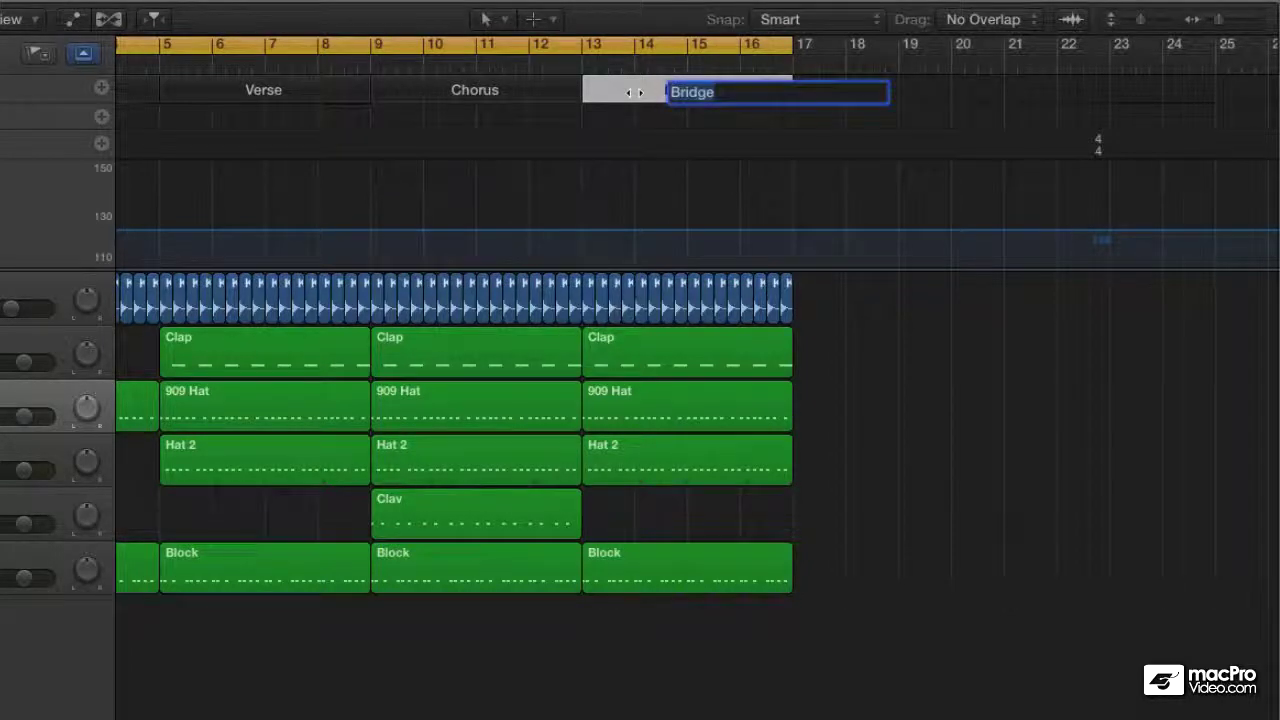
text(Outl)
text(ro)
key(Return)
scroll(370, 210, left, 5)
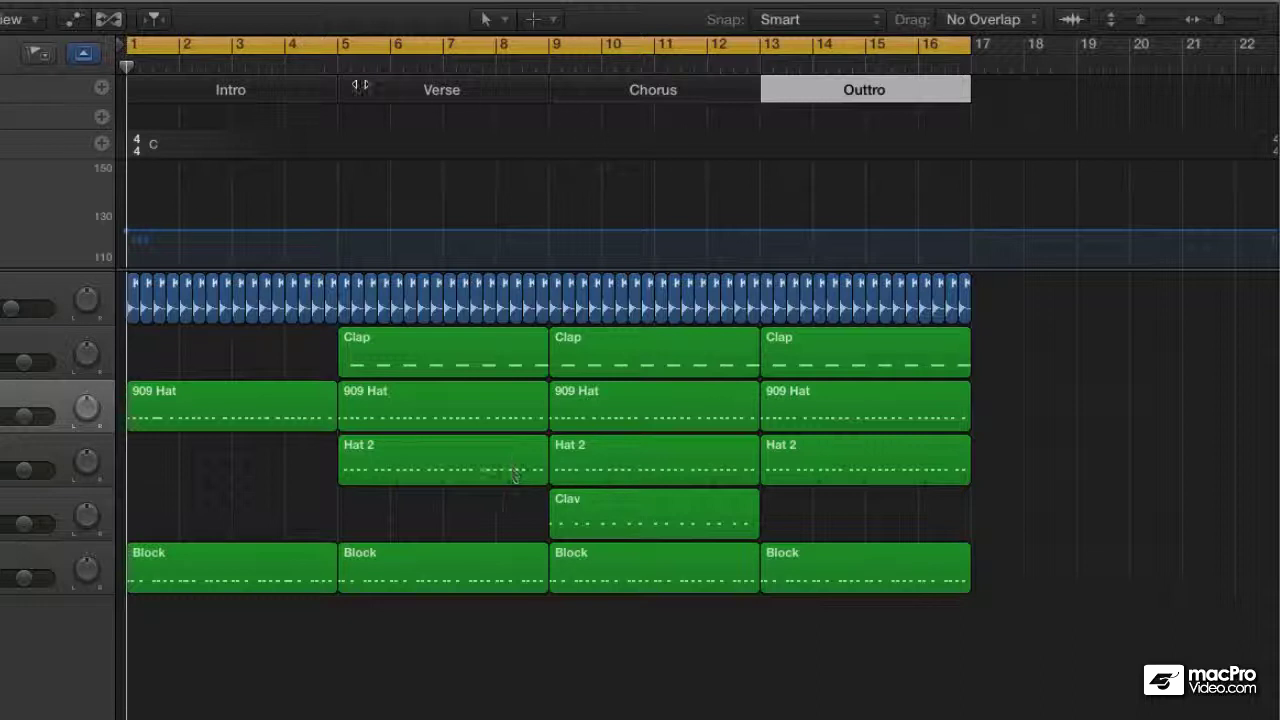
Colour the markers Intro yellow, Verse cyan, Chorus red and Outtro purple, then close the palette
click(281, 89)
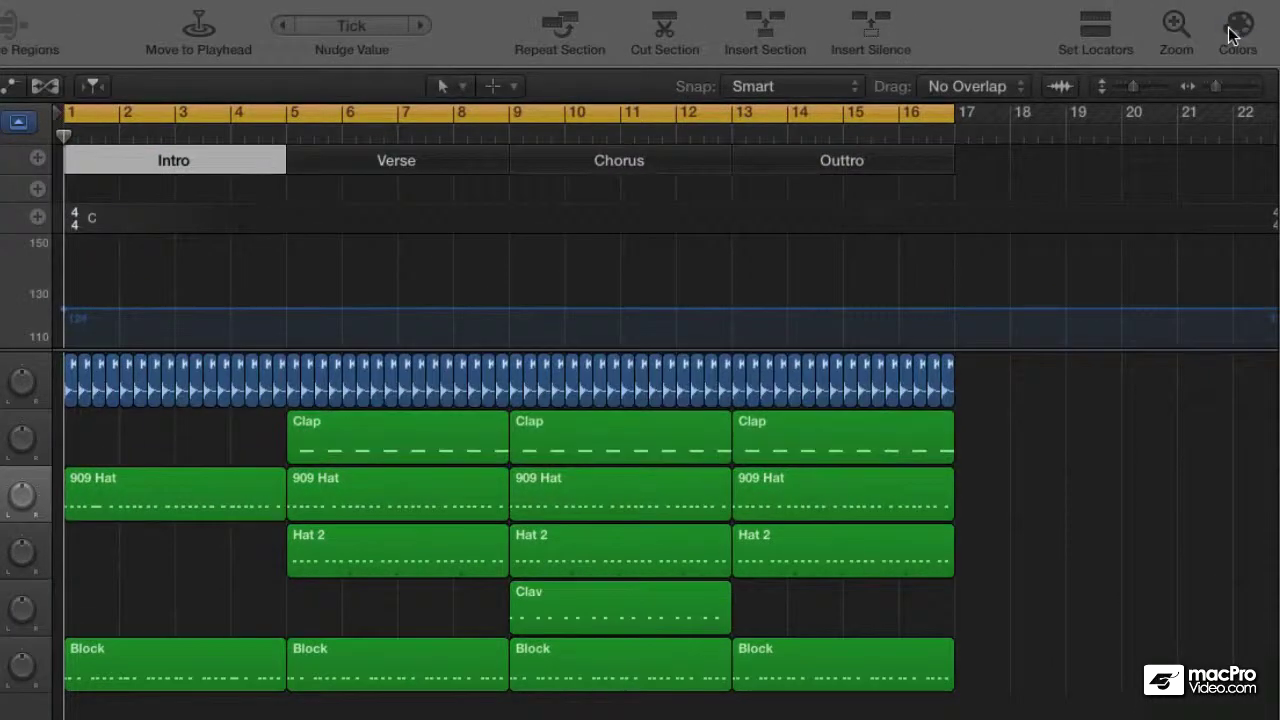
click(1238, 49)
drag(403, 360, 379, 419)
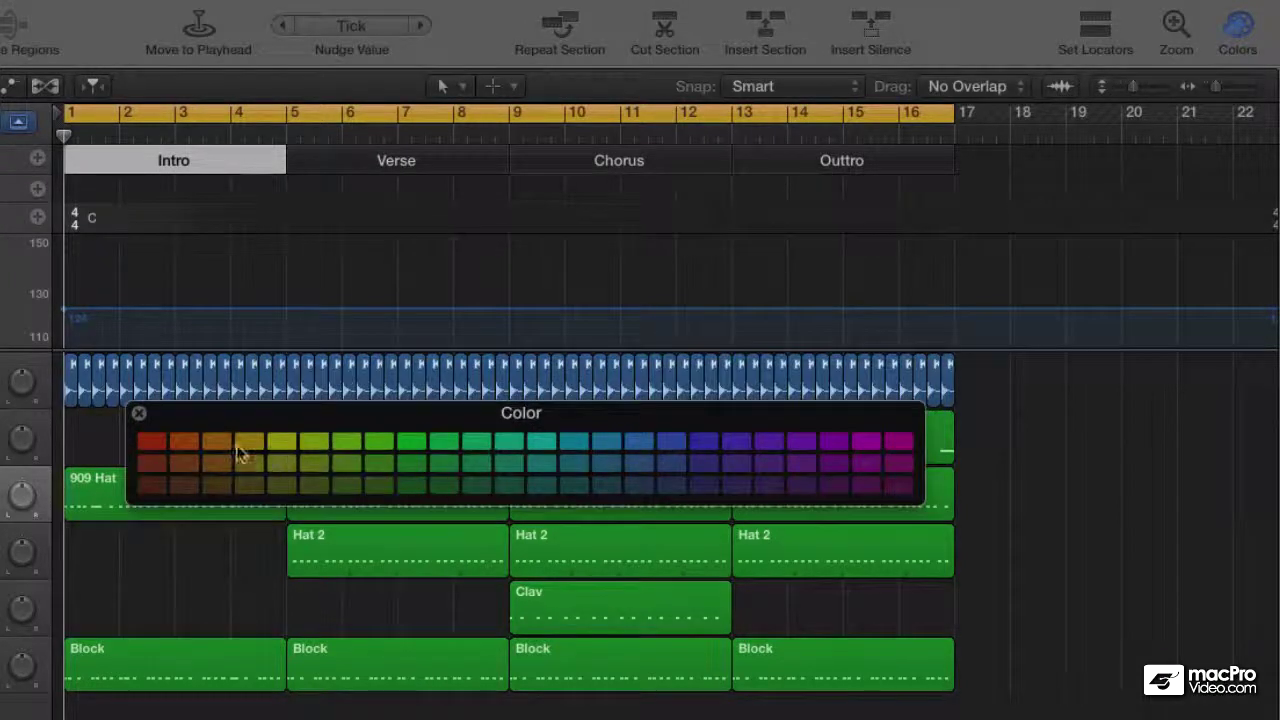
click(249, 441)
click(472, 158)
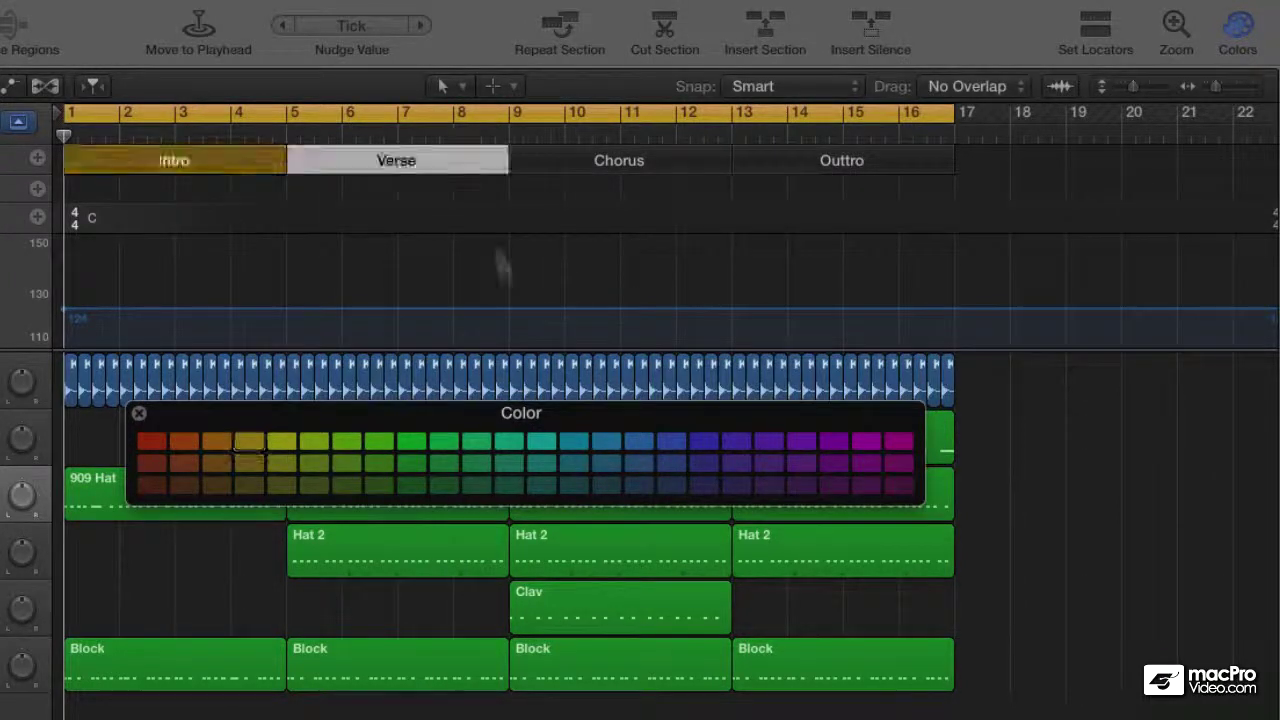
click(541, 441)
click(672, 163)
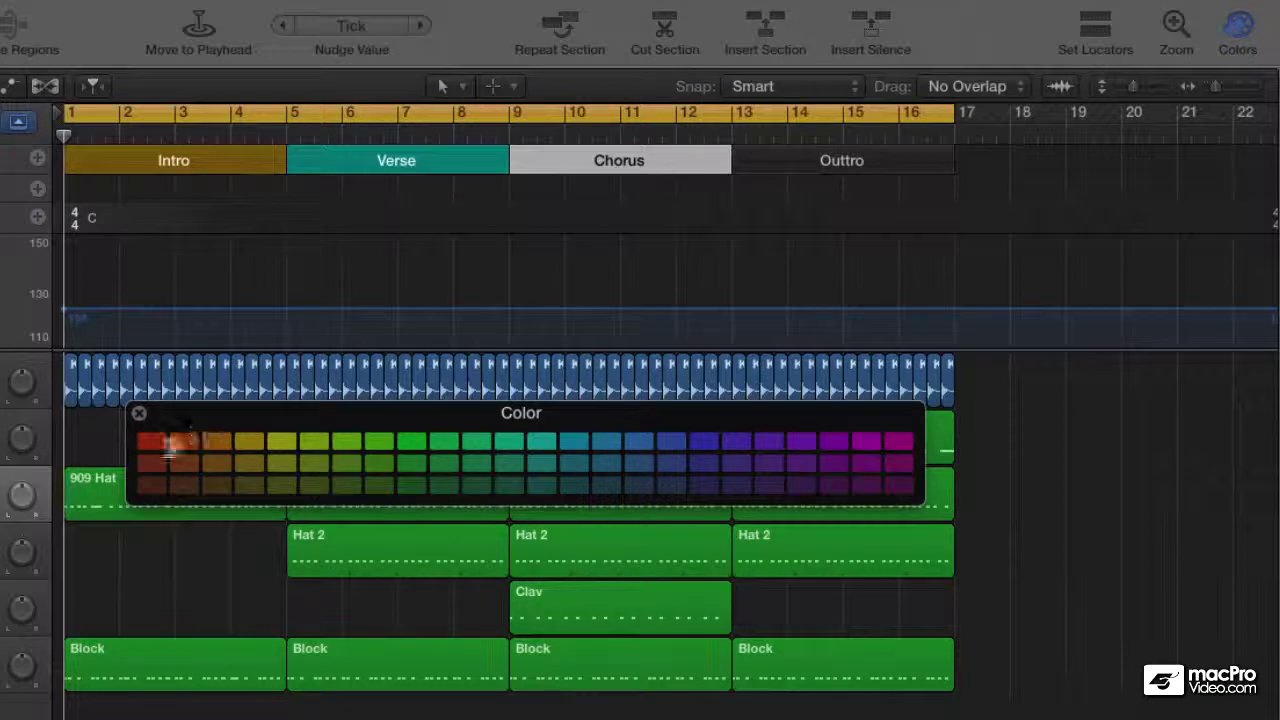
click(151, 441)
click(872, 158)
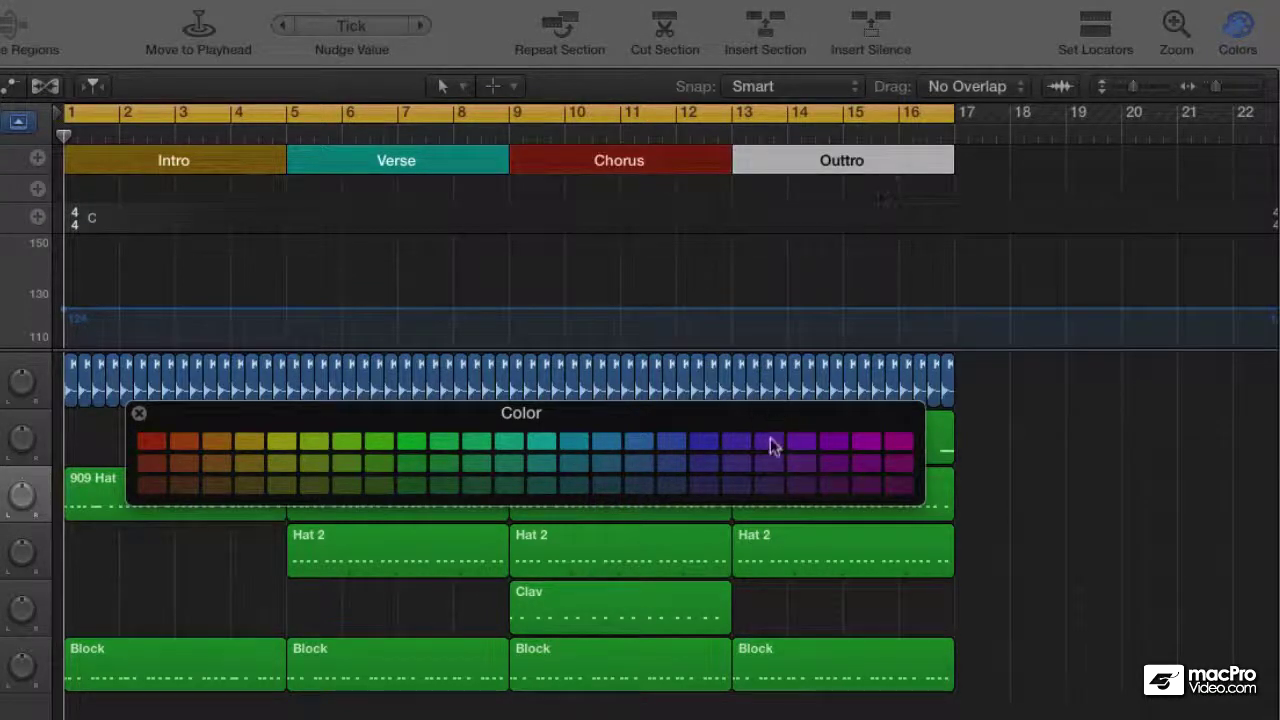
click(769, 441)
click(139, 413)
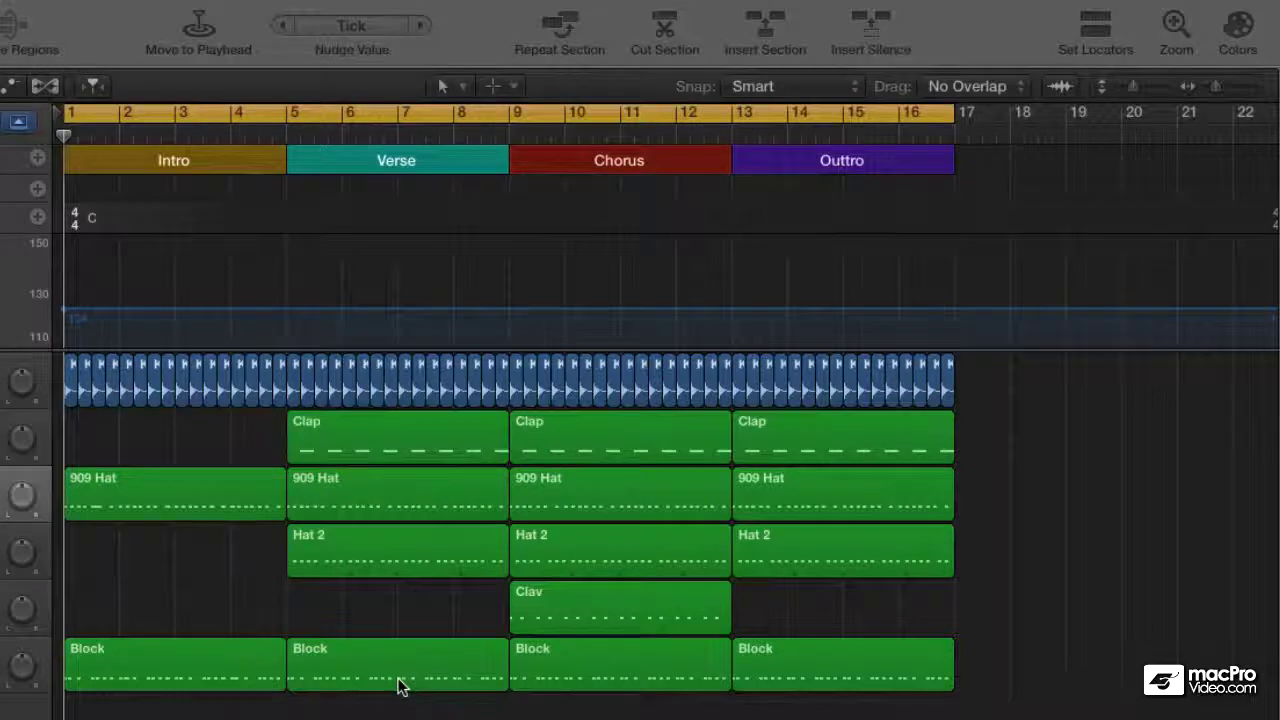
Open the colour palette with Option-C and colour the Outtro section's regions purple
key(alt+c)
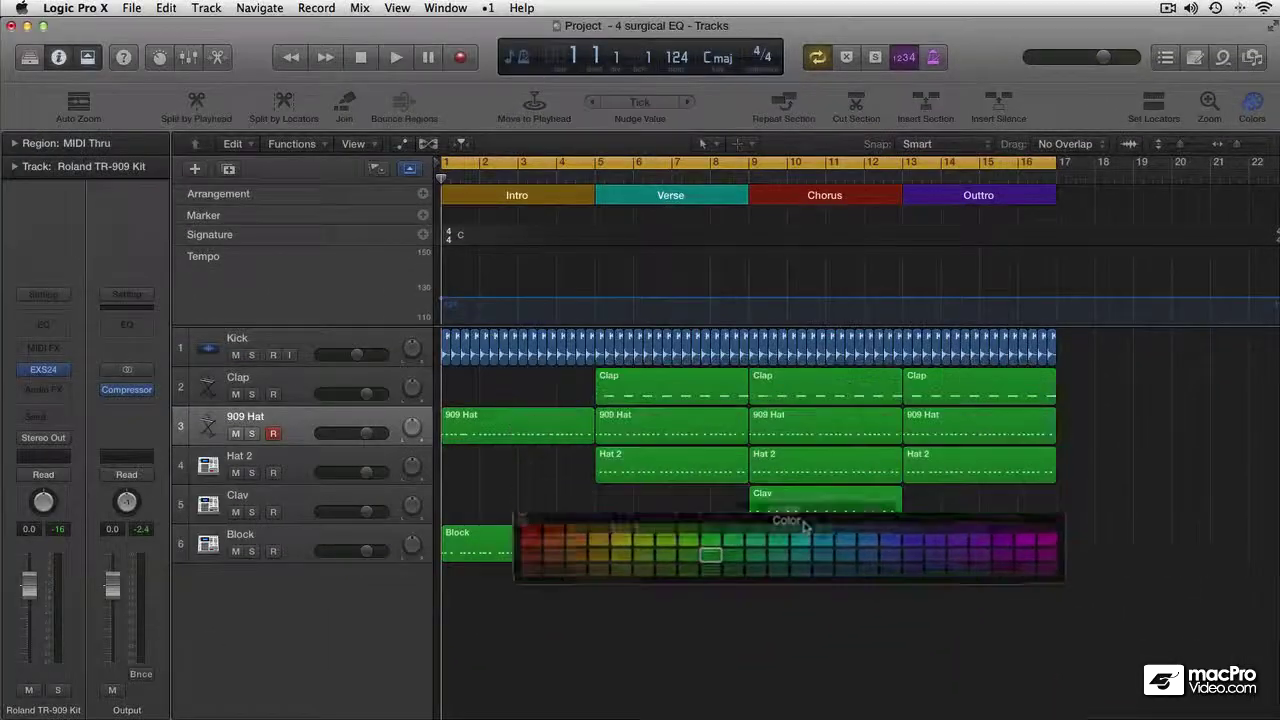
drag(805, 525, 817, 548)
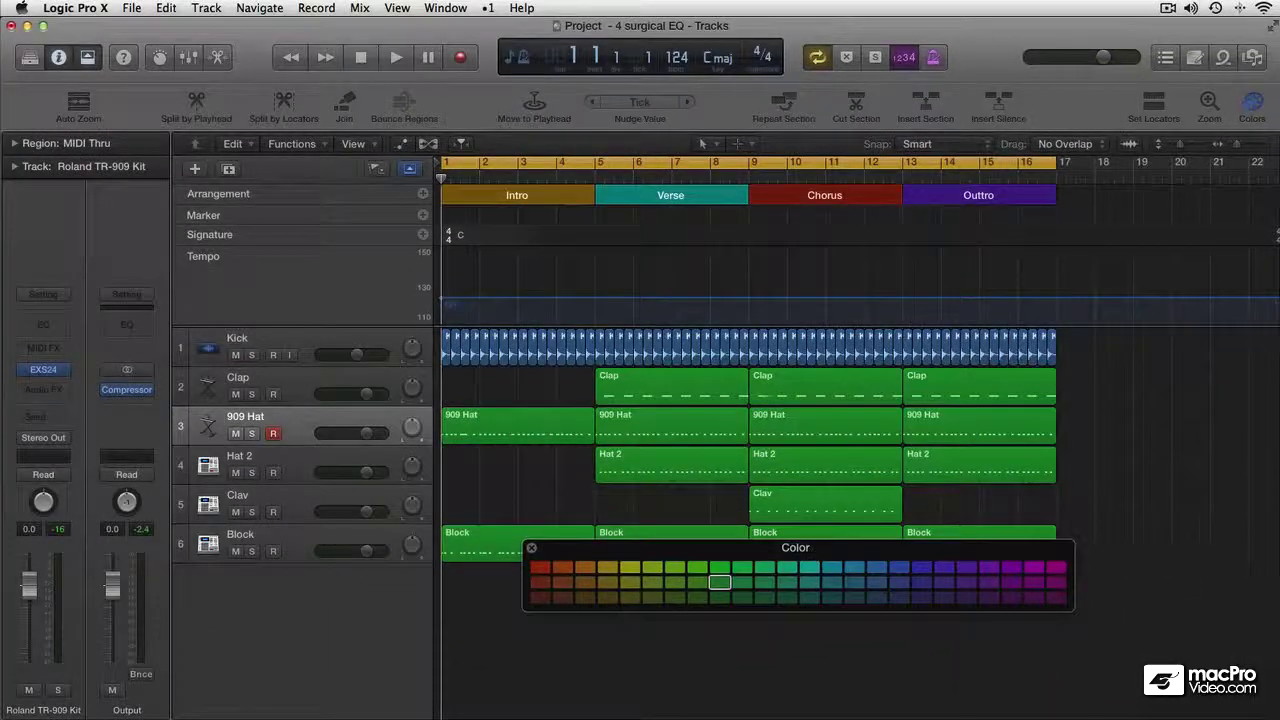
drag(971, 543, 975, 573)
drag(1085, 558, 900, 335)
click(924, 600)
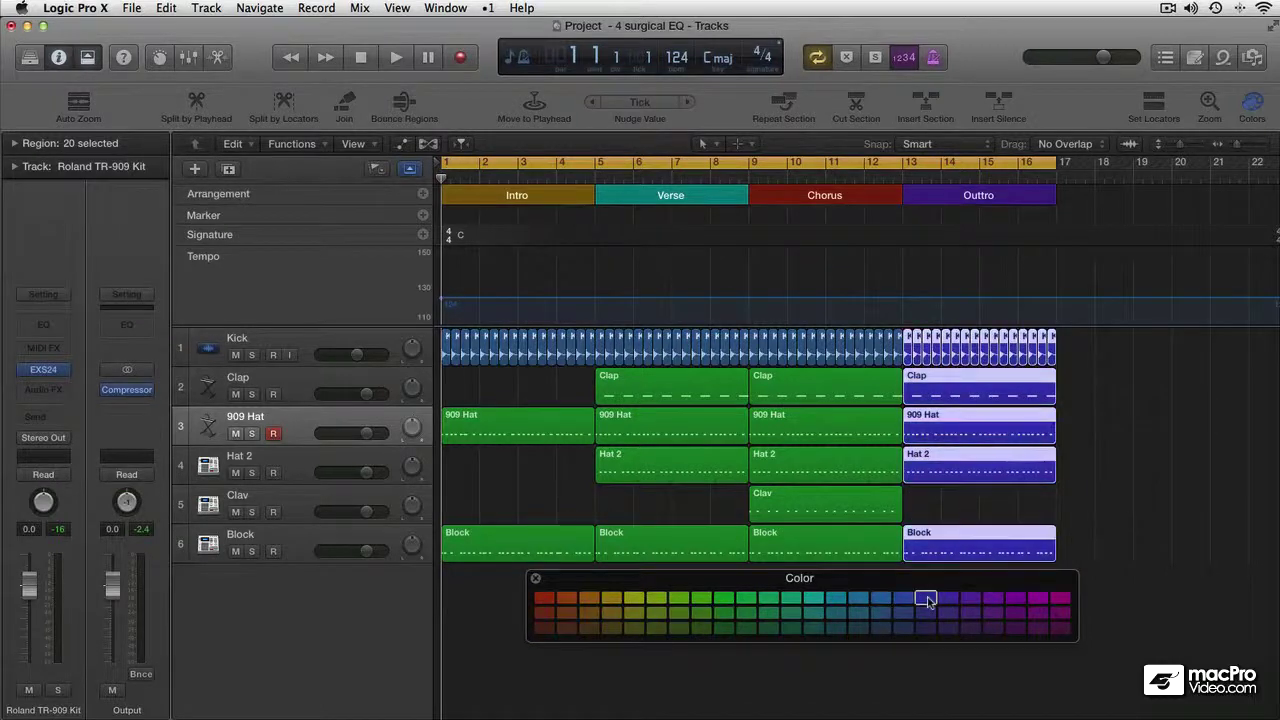
Colour all regions in the Chorus section red
drag(895, 578, 895, 605)
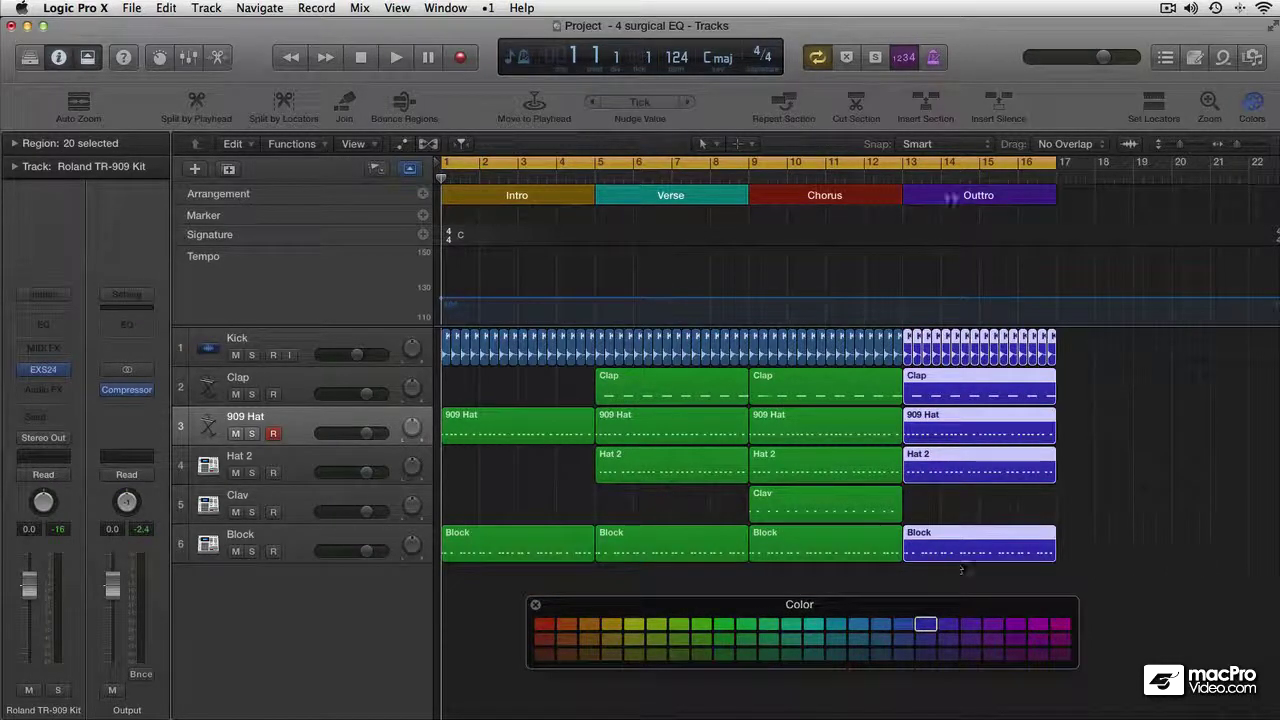
click(966, 195)
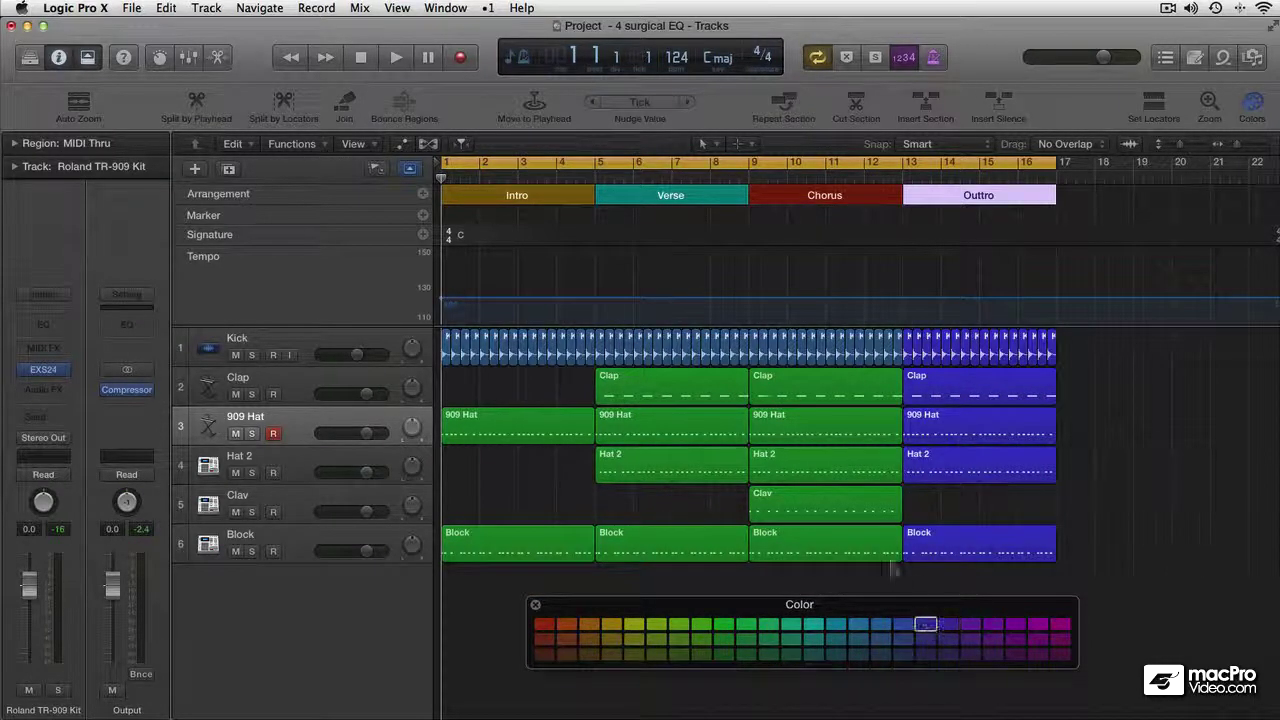
click(845, 196)
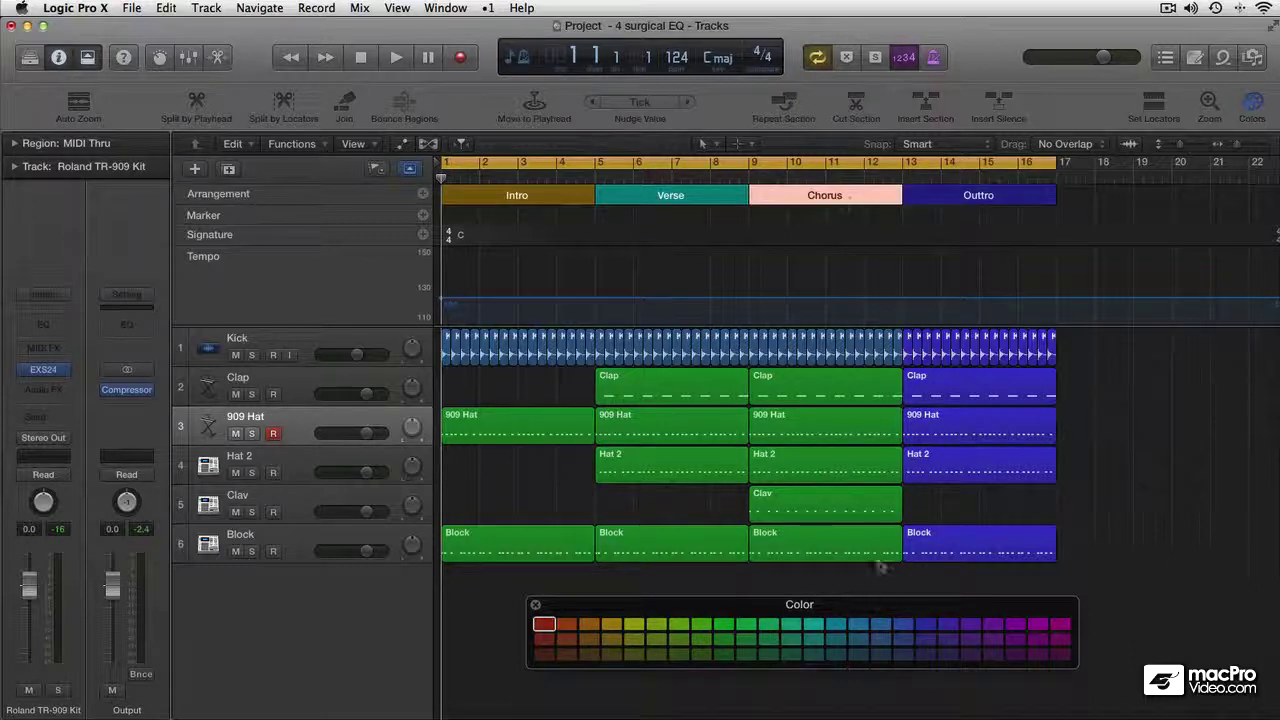
mouse_move(880, 566)
mouse_down()
mouse_move(800, 500)
mouse_move(752, 340)
mouse_up()
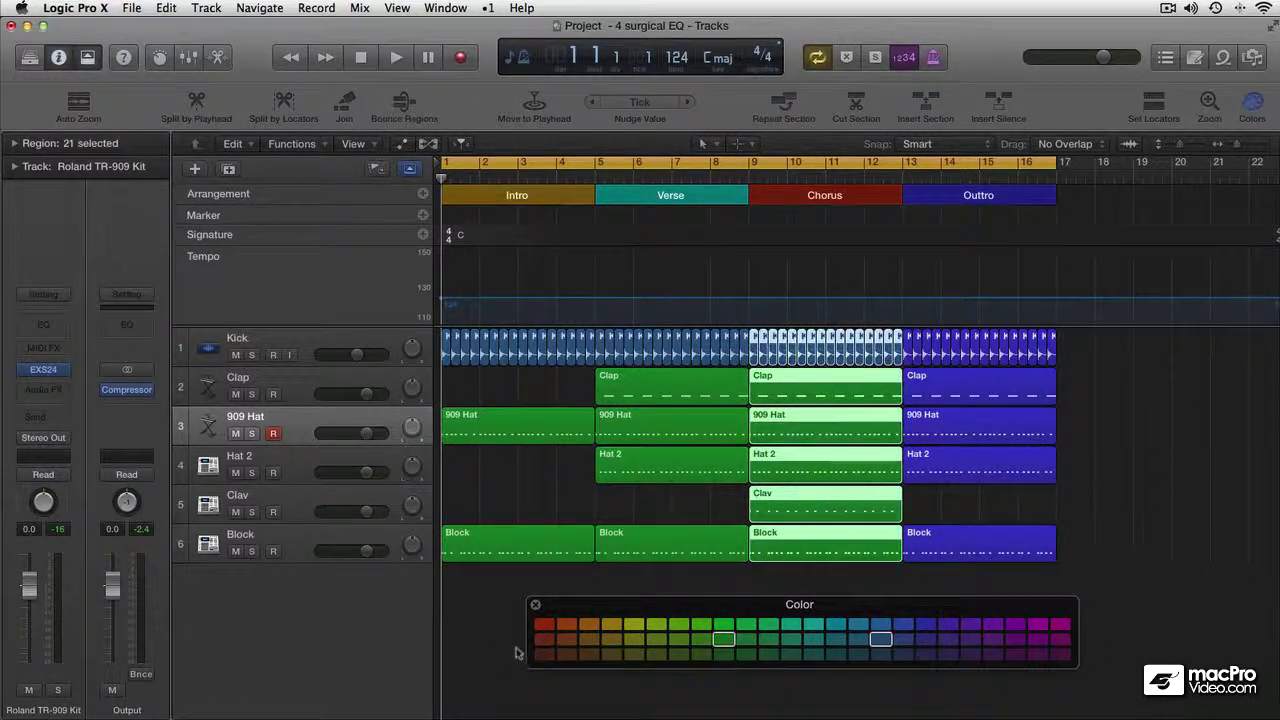
click(541, 625)
Colour the Verse regions teal and the Intro regions yellow, then close the palette and deselect
click(688, 195)
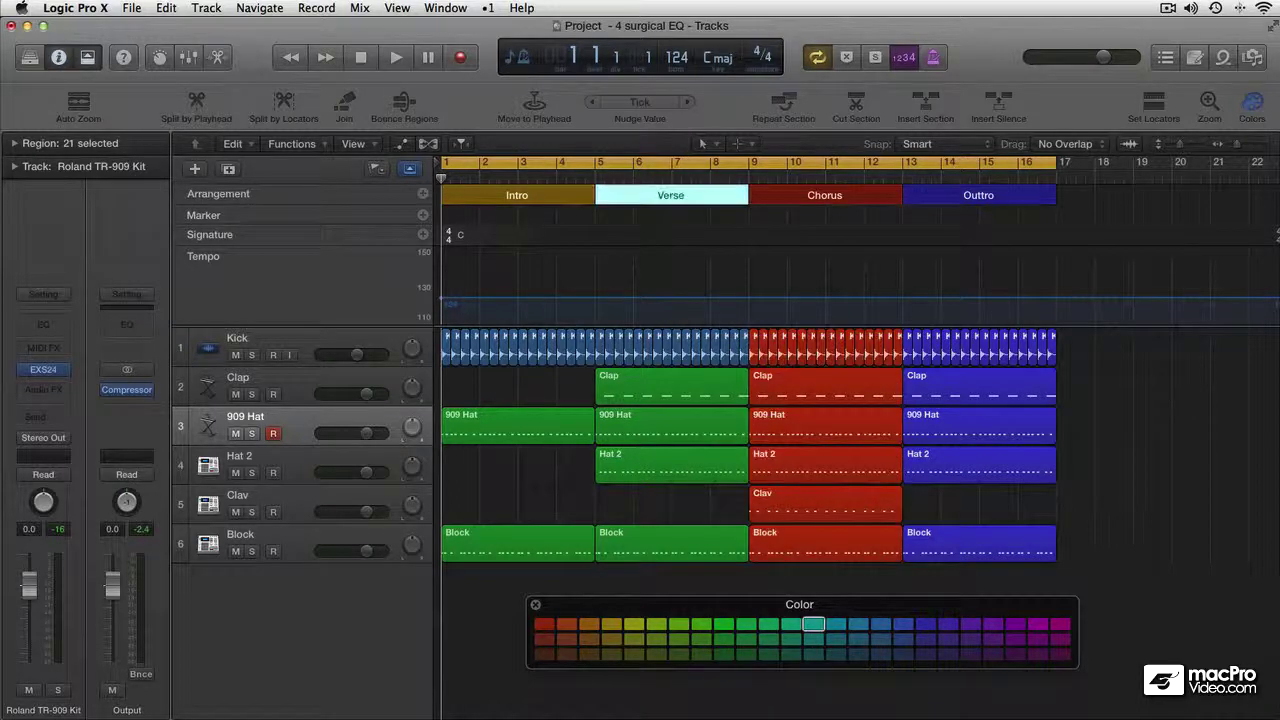
drag(738, 570, 603, 291)
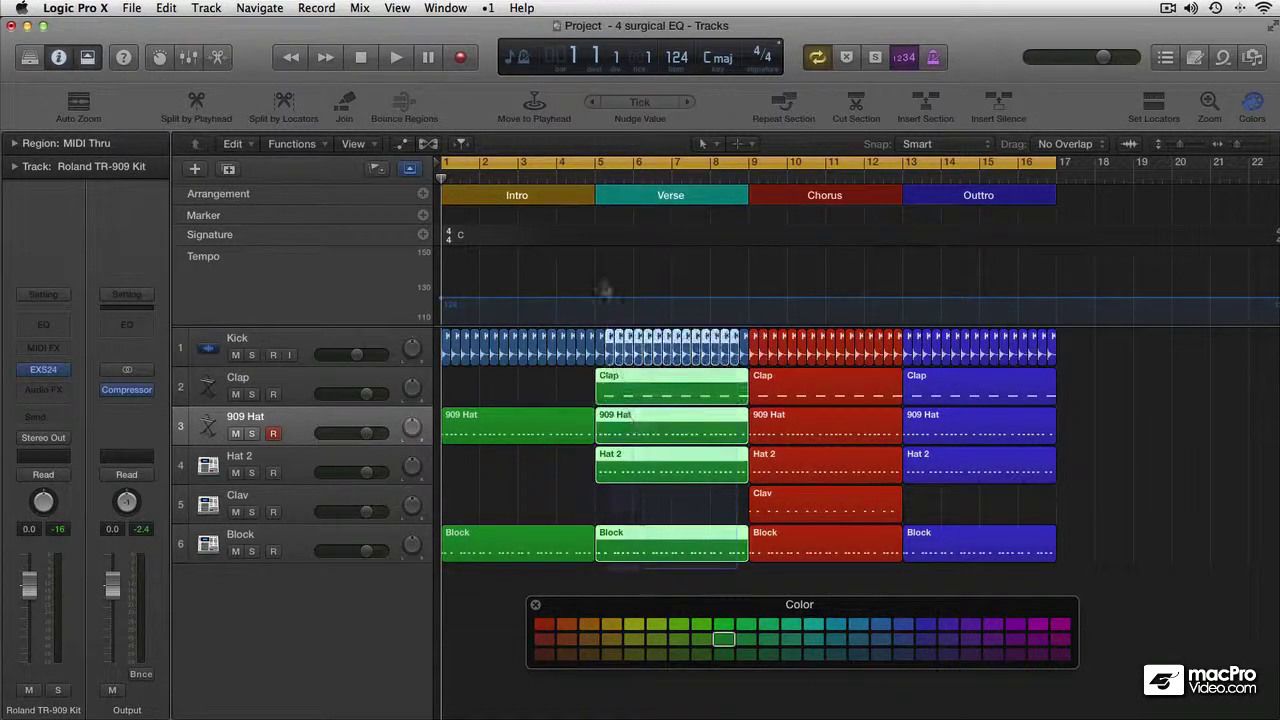
click(813, 625)
mouse_move(588, 572)
mouse_down()
mouse_move(570, 510)
mouse_move(463, 345)
mouse_up()
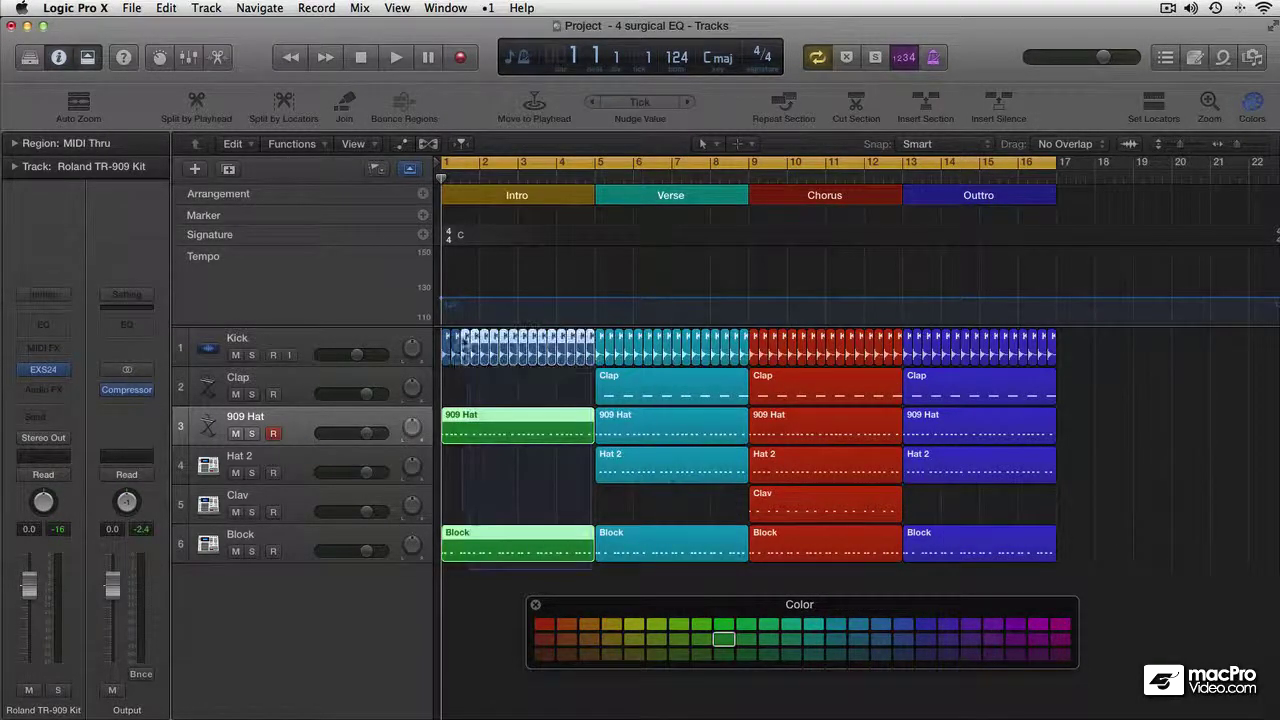
click(611, 625)
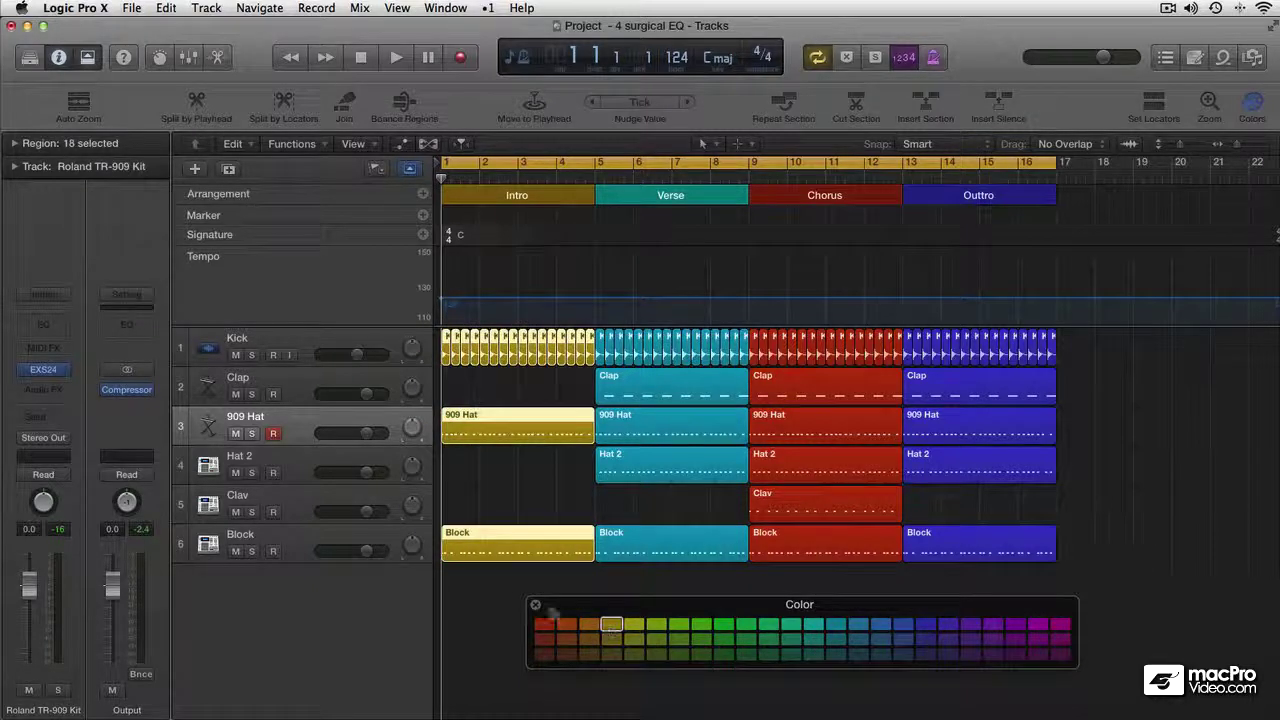
click(535, 605)
click(585, 626)
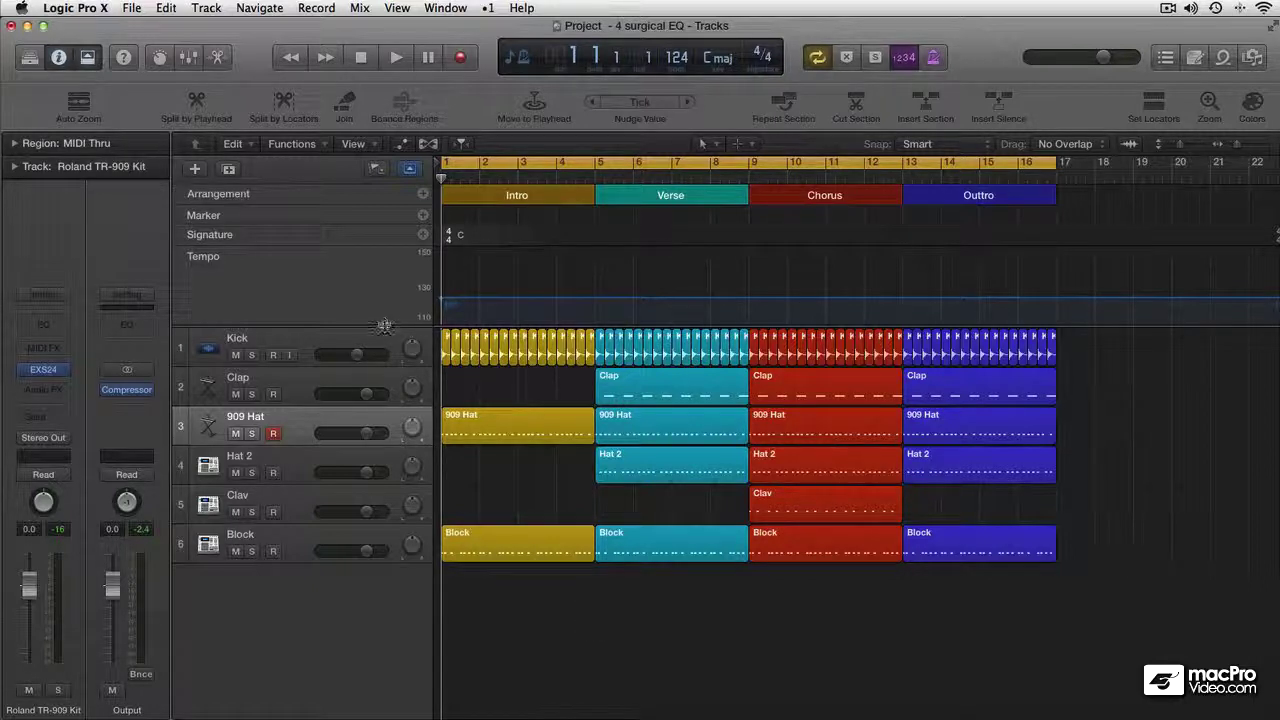
Shrink the Tempo track, then move the Intro marker to bar 13, Outtro to bar 1, and Chorus to bar 5
drag(383, 326, 384, 262)
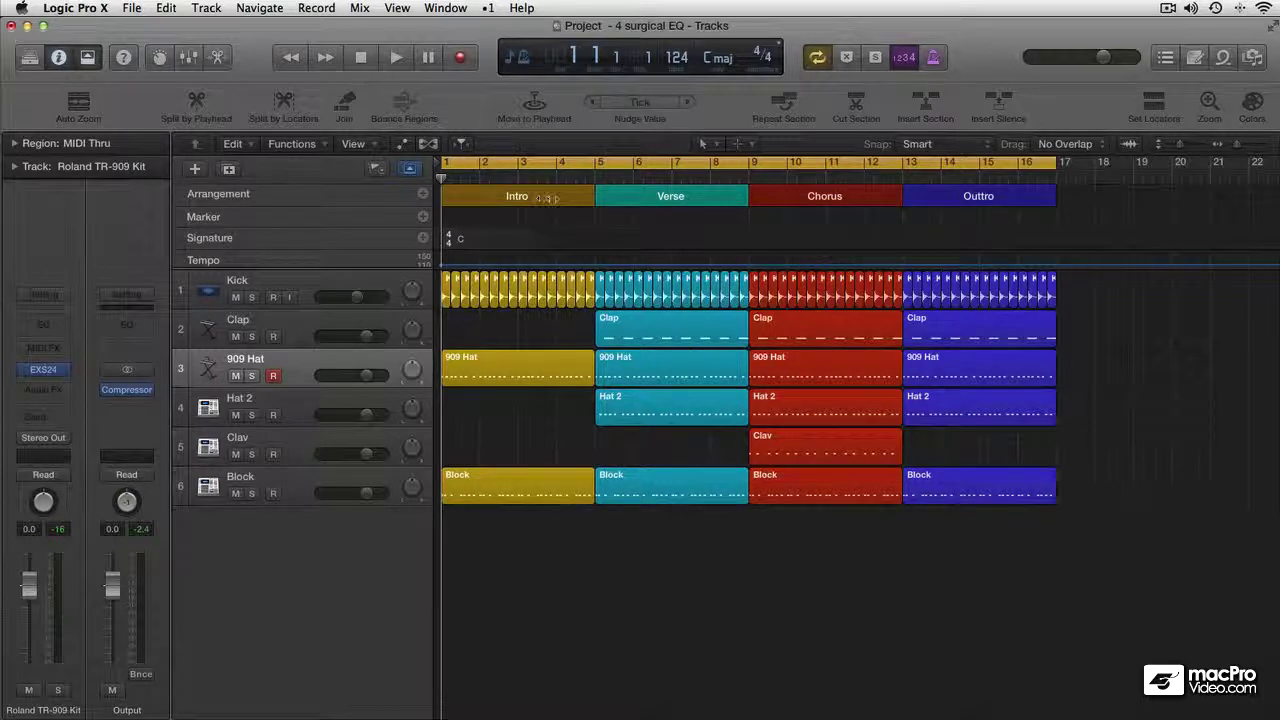
mouse_move(545, 198)
mouse_down()
mouse_move(1175, 198)
mouse_move(1096, 210)
mouse_up()
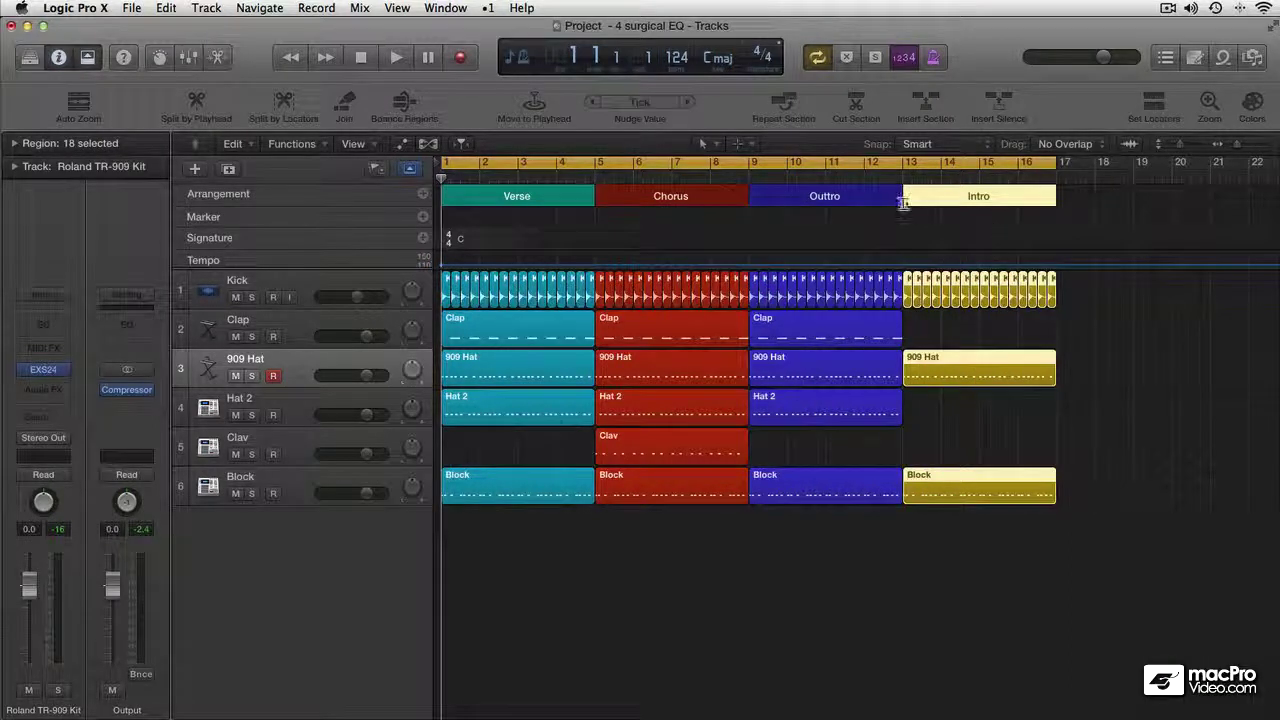
click(868, 196)
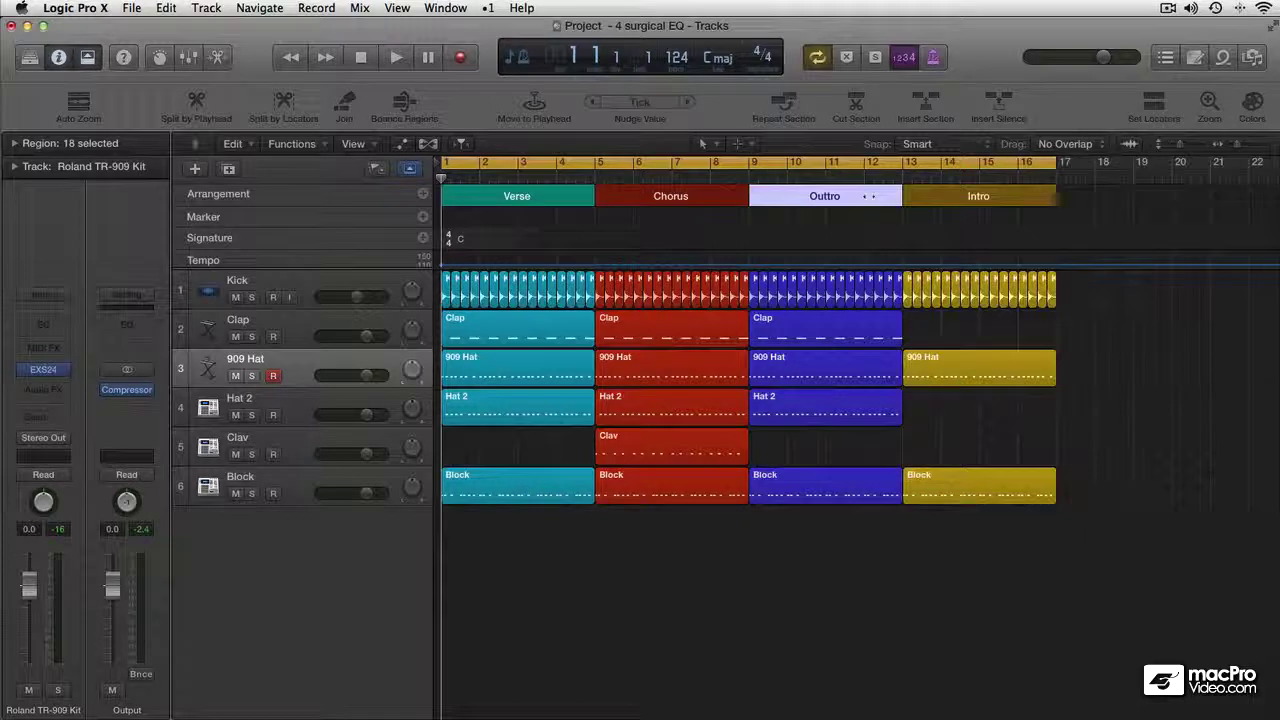
drag(414, 196, 411, 196)
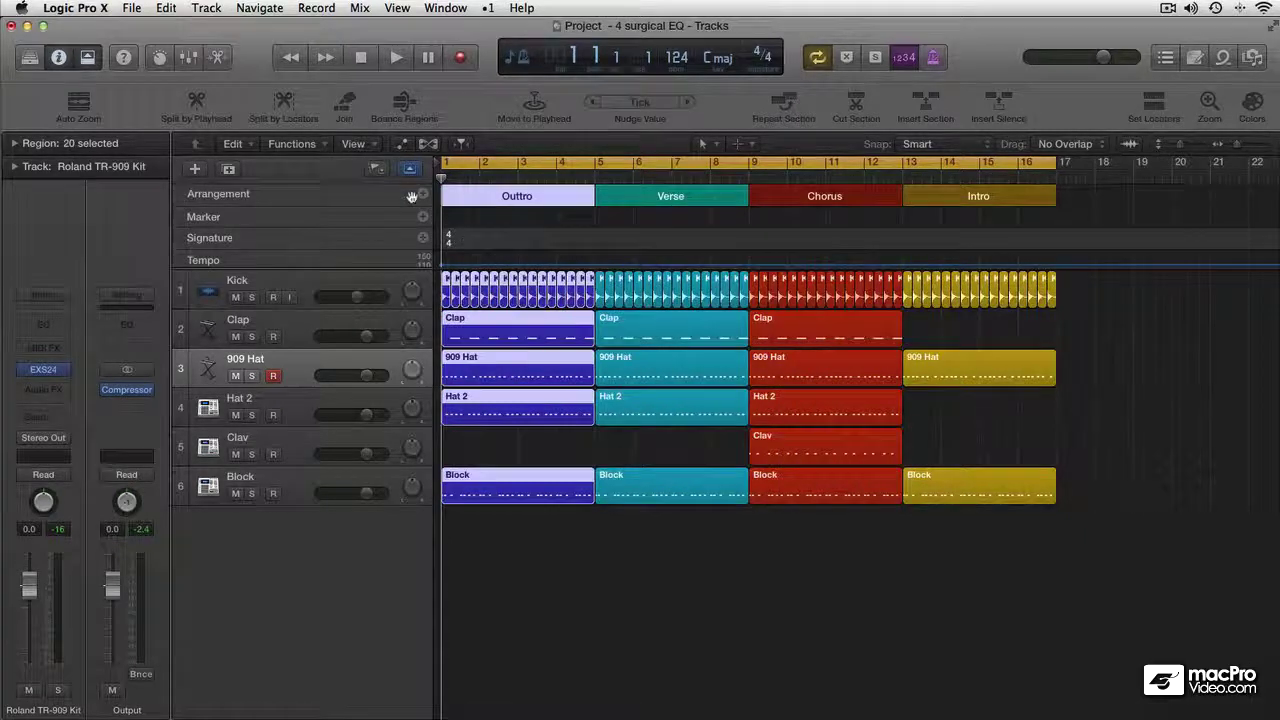
click(868, 198)
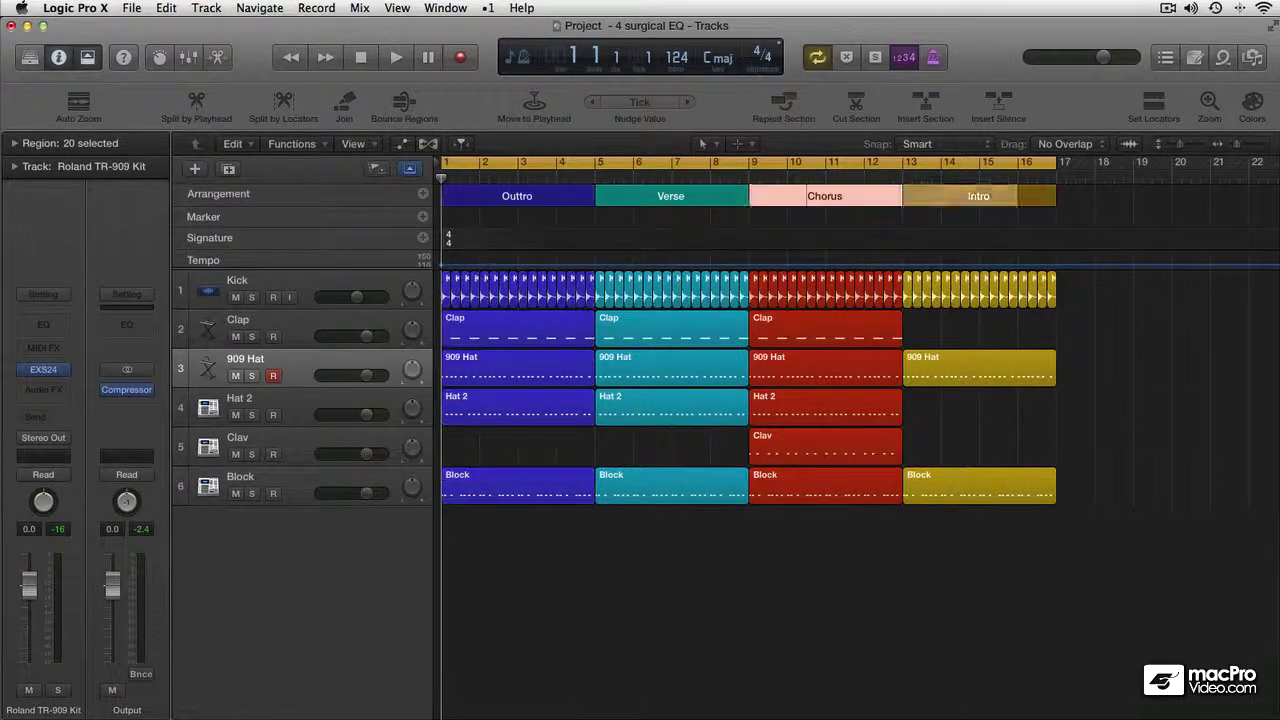
drag(583, 207, 590, 200)
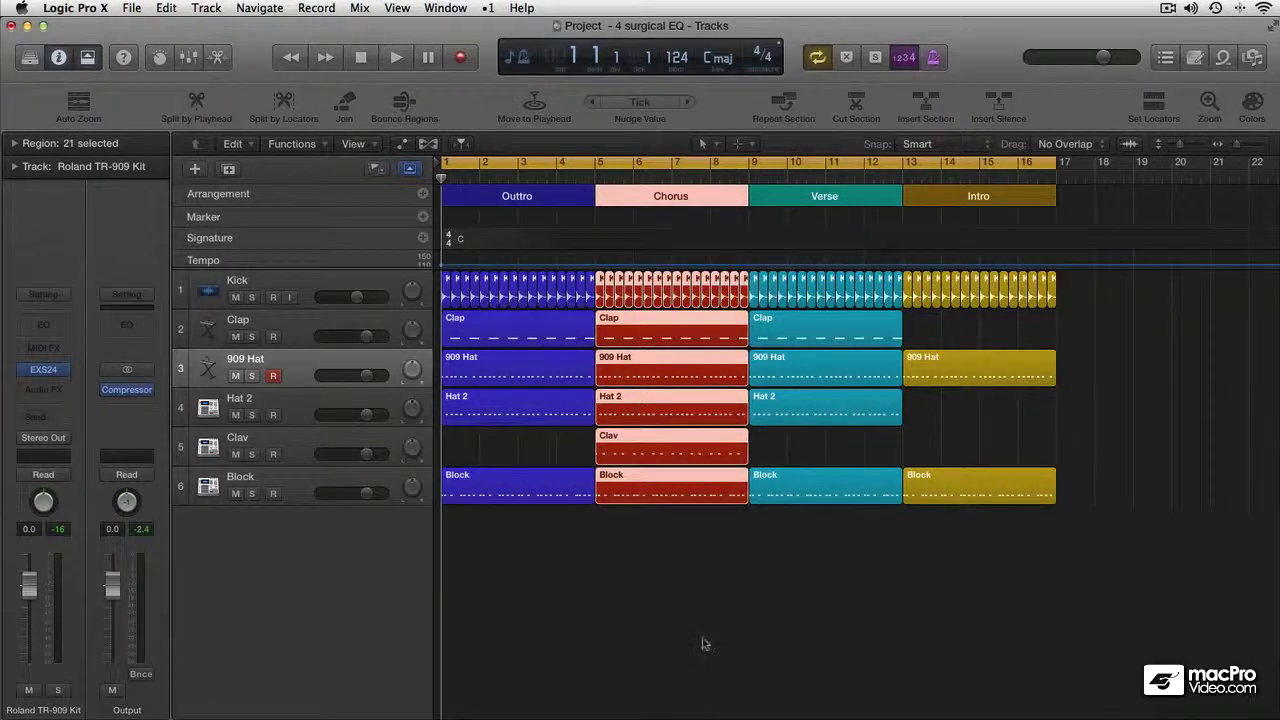
click(720, 610)
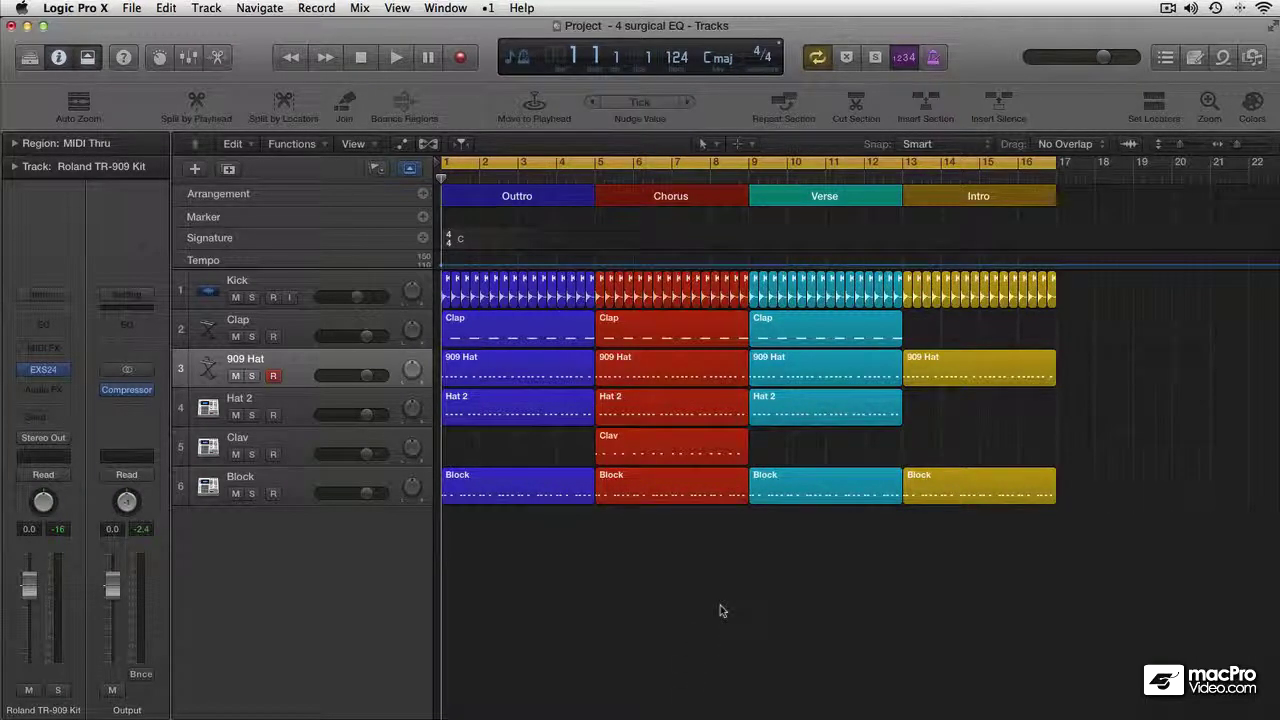